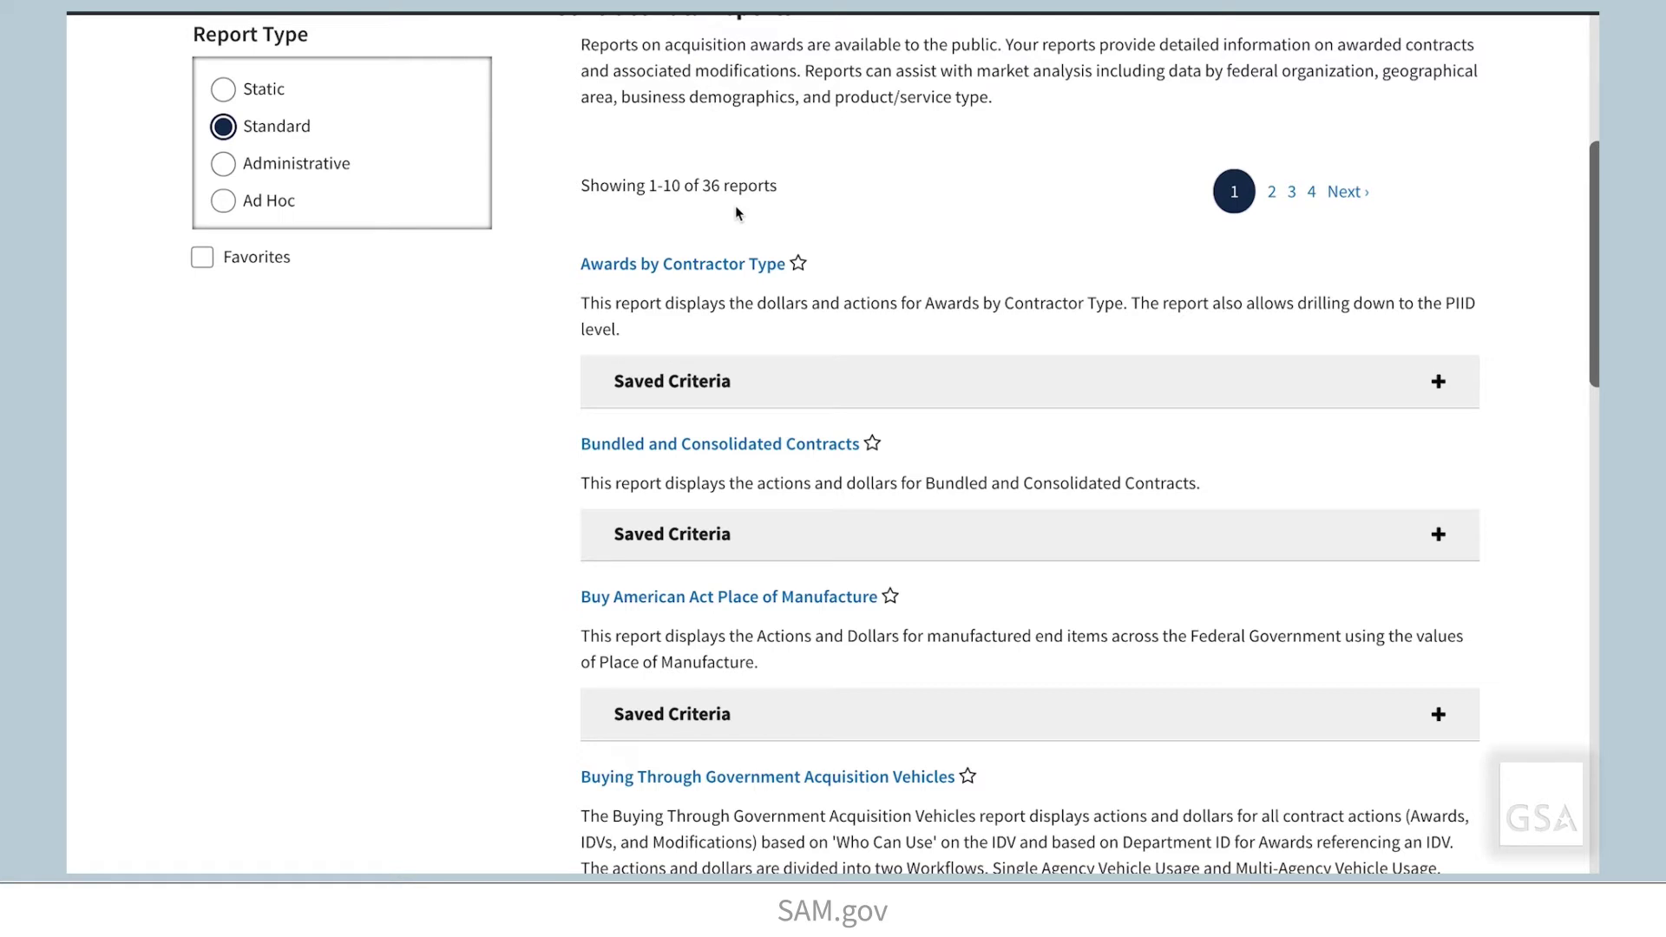
Show the saved criteria of the Buy American Act Place of Manufacture report and open the report.
left_click_drag(1595, 224, 1587, 272)
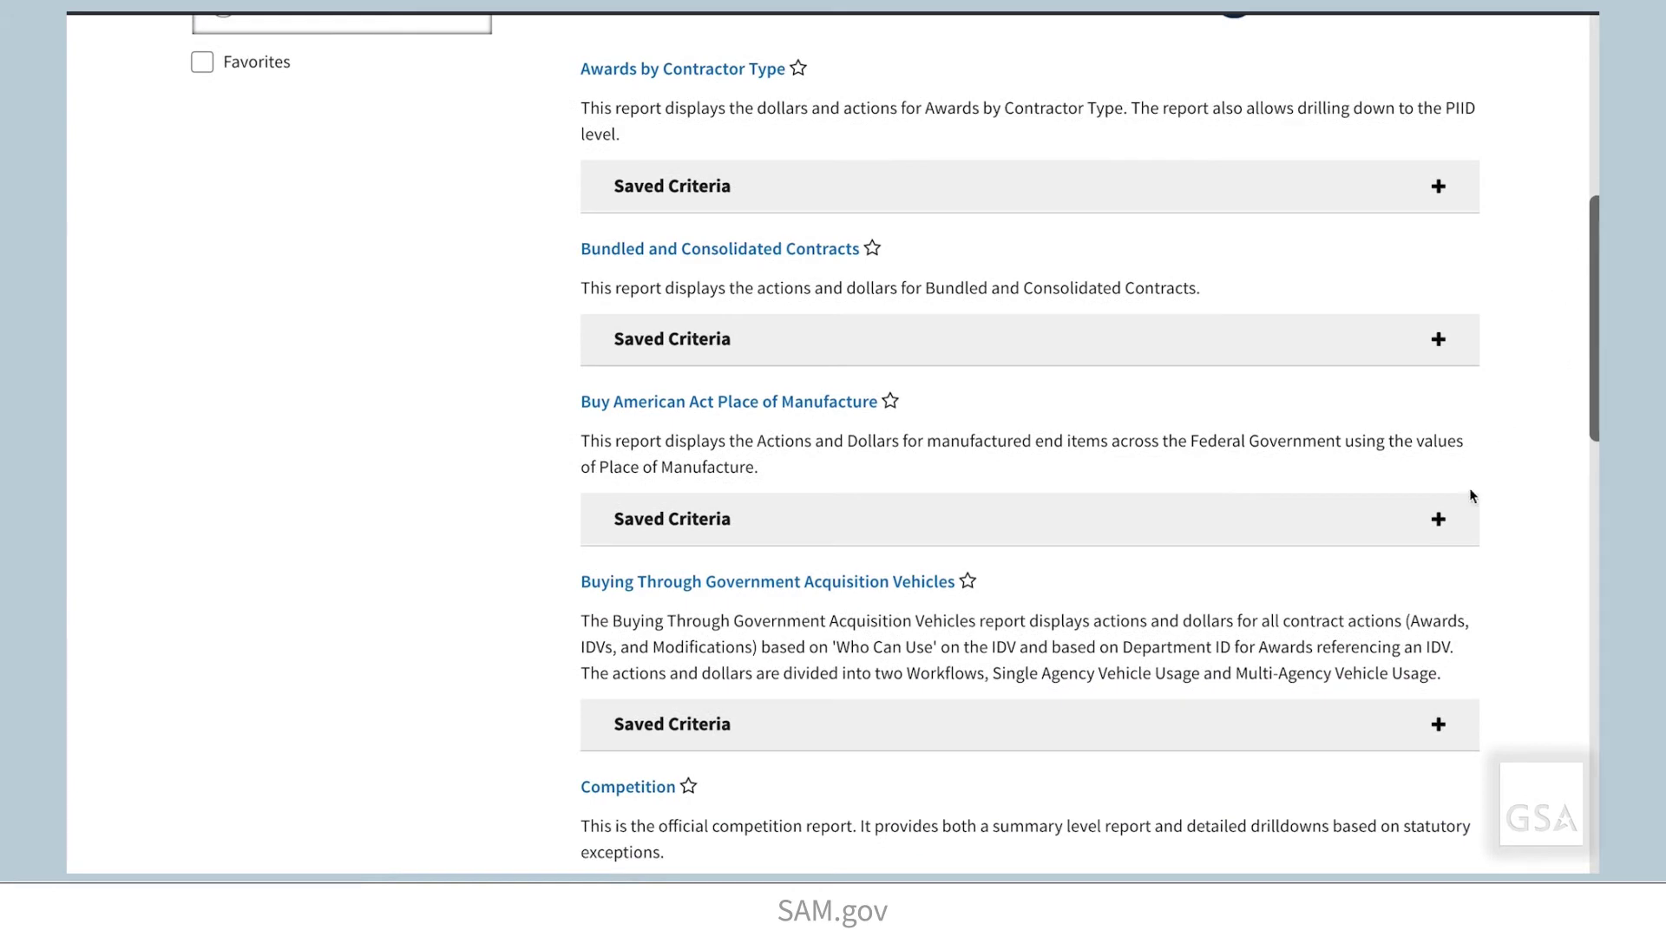
left_click(1438, 521)
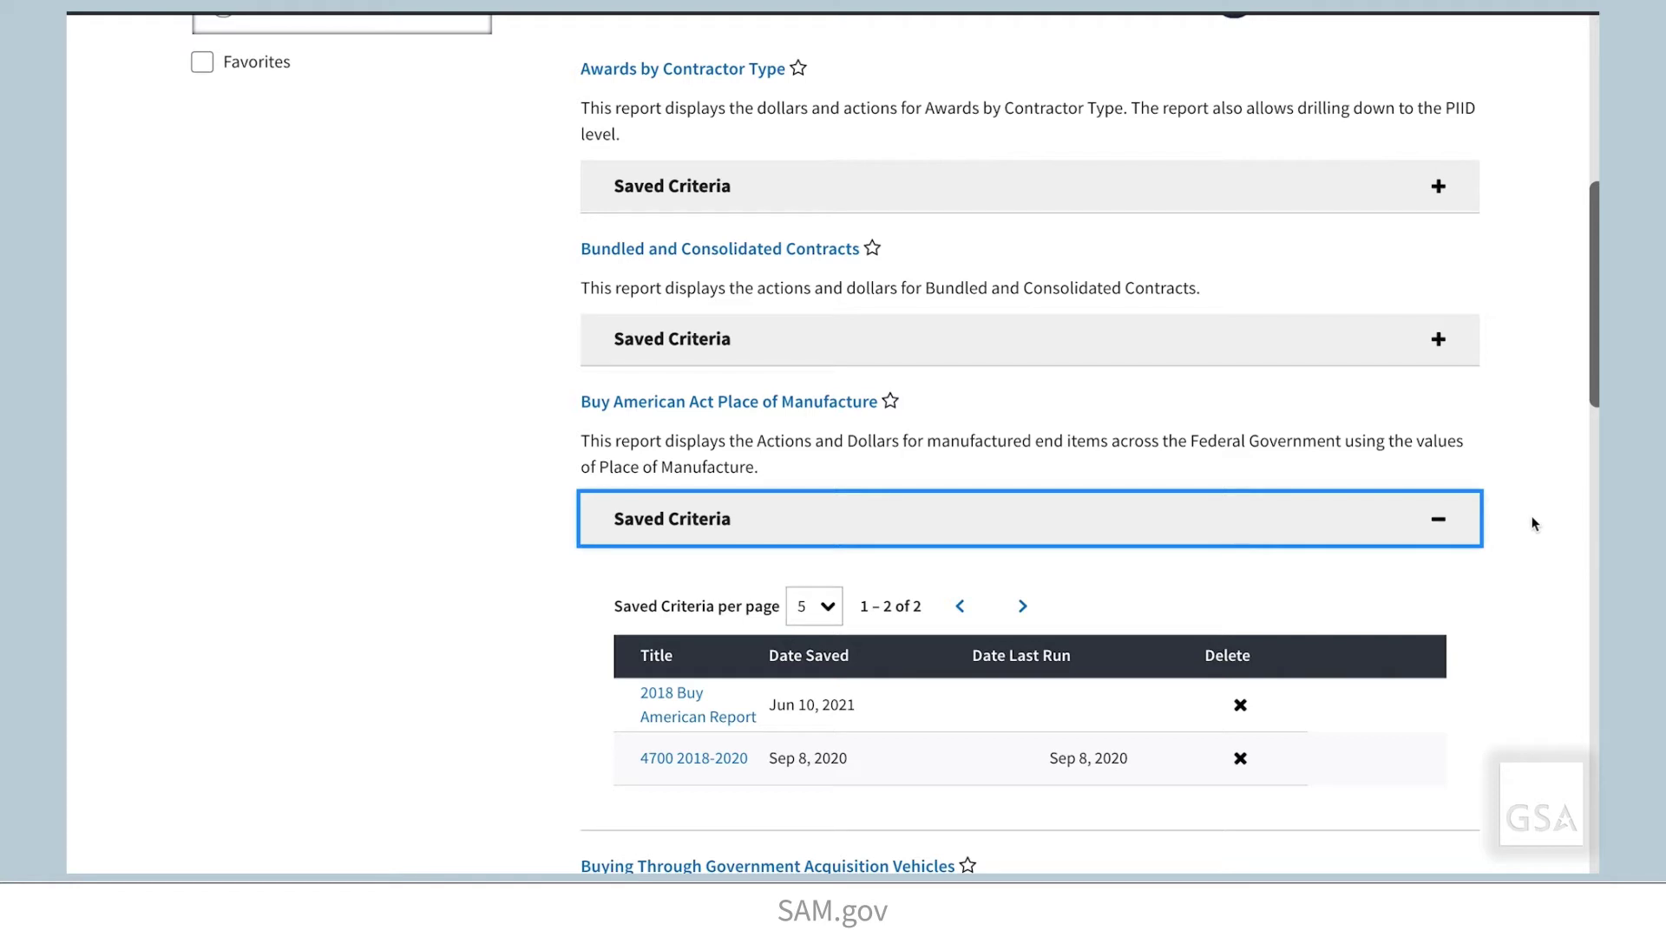
left_click(701, 408)
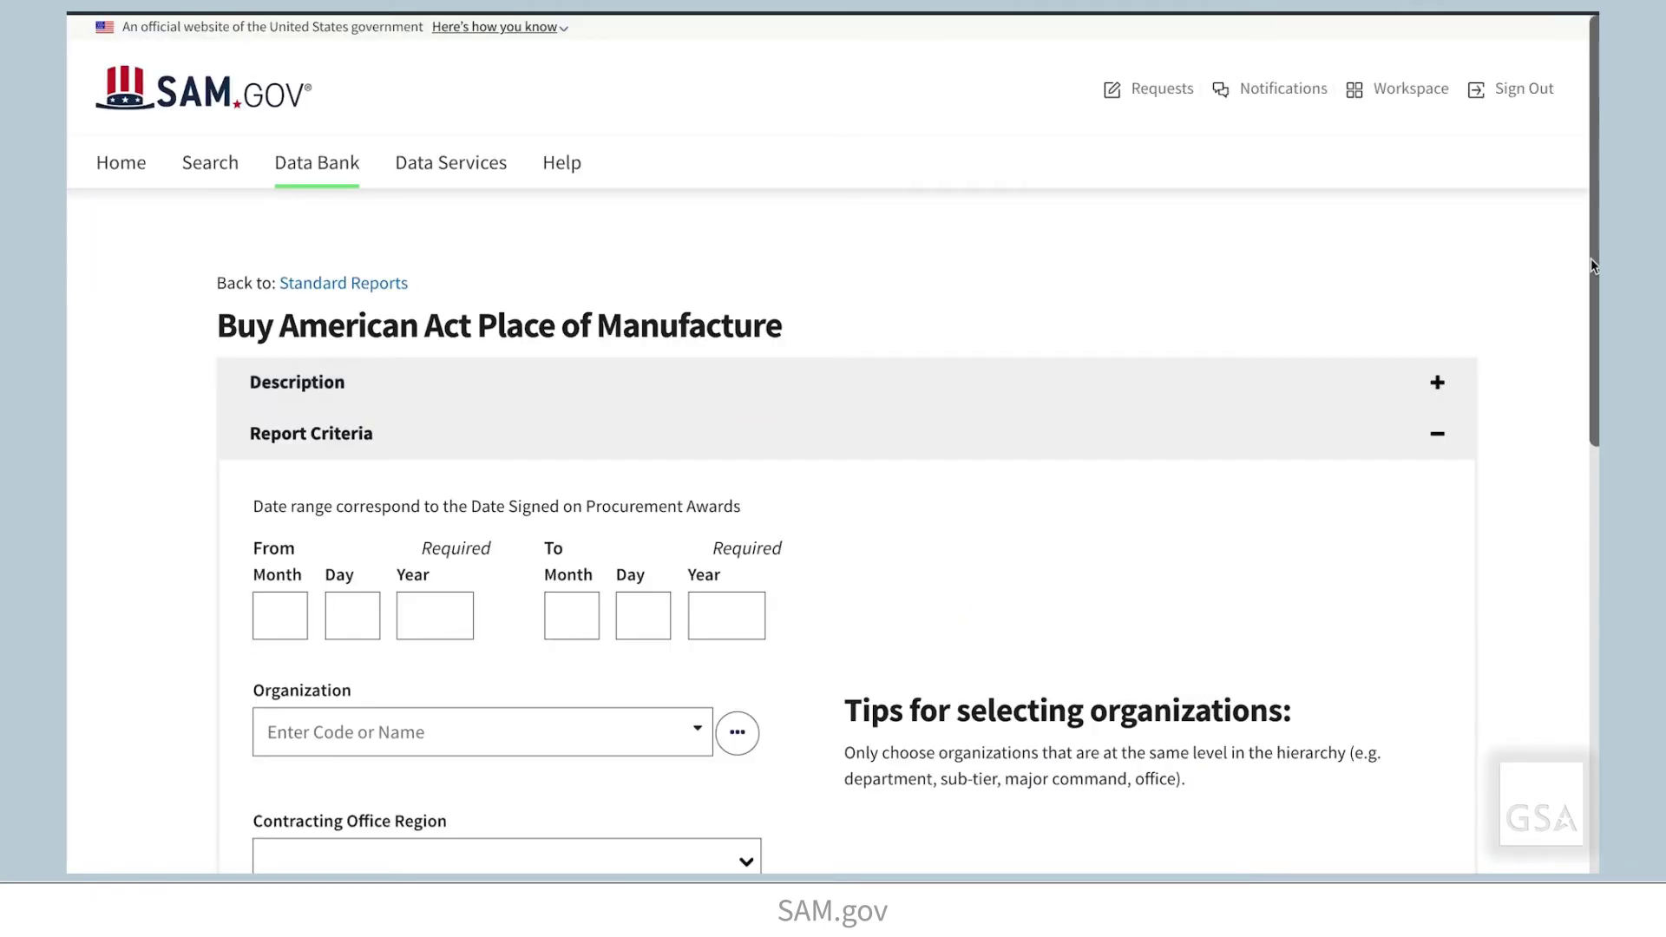
Expand the report's description and set the From date of the report criteria to 1/1/2019.
left_click(1444, 391)
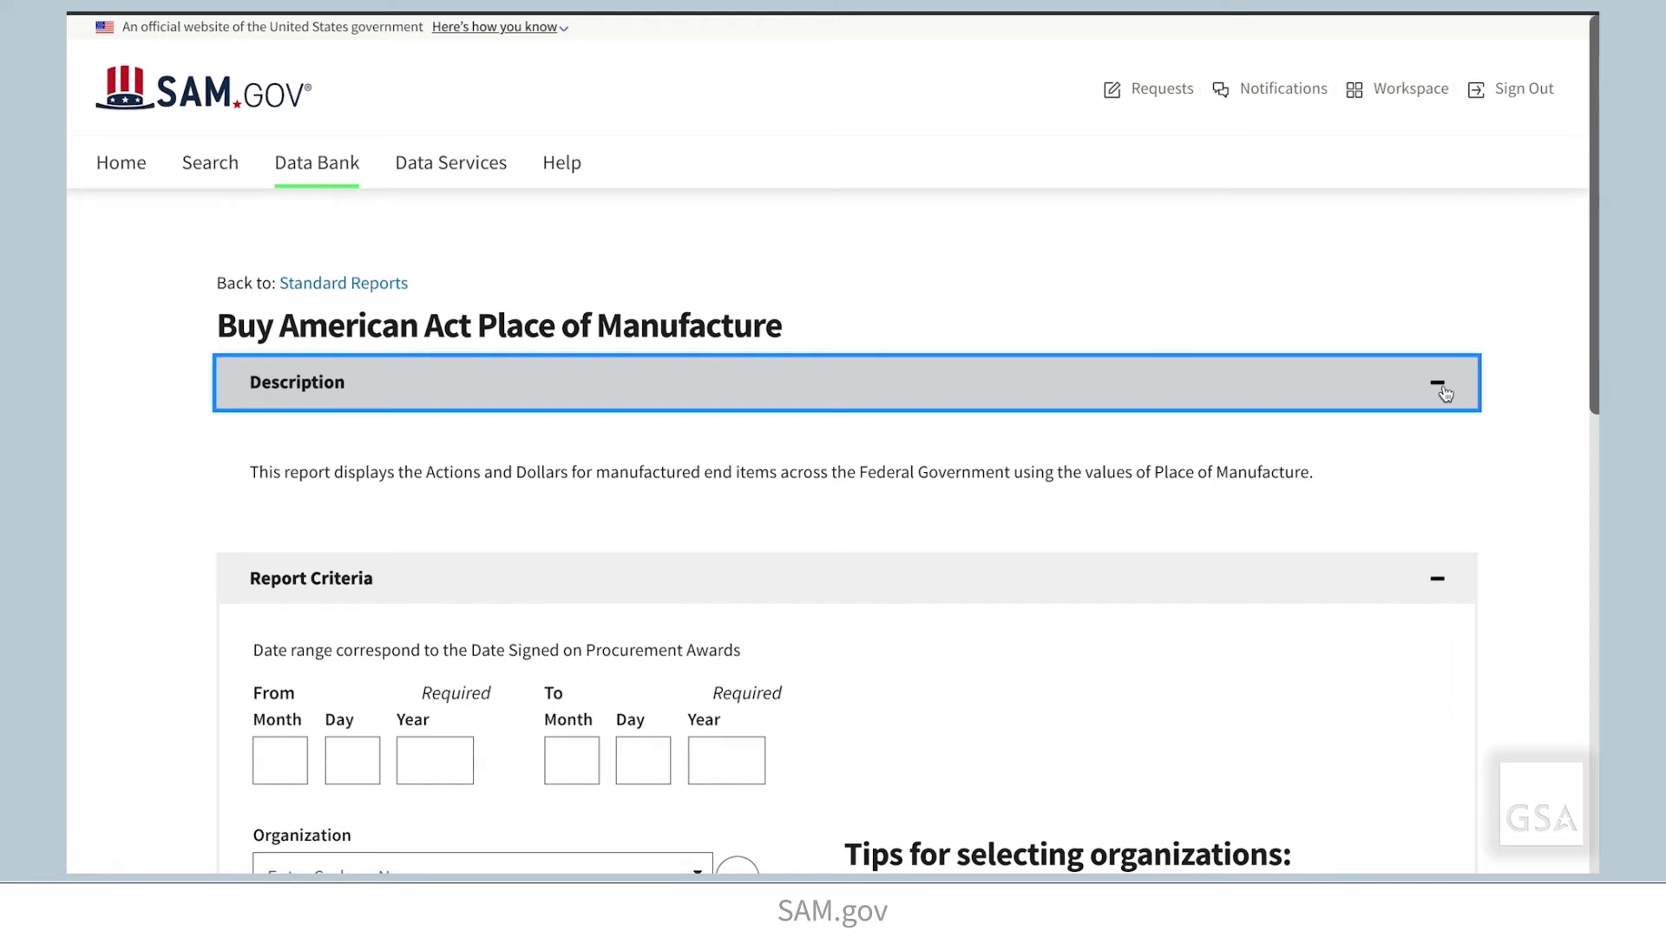
left_click_drag(1588, 305, 1590, 538)
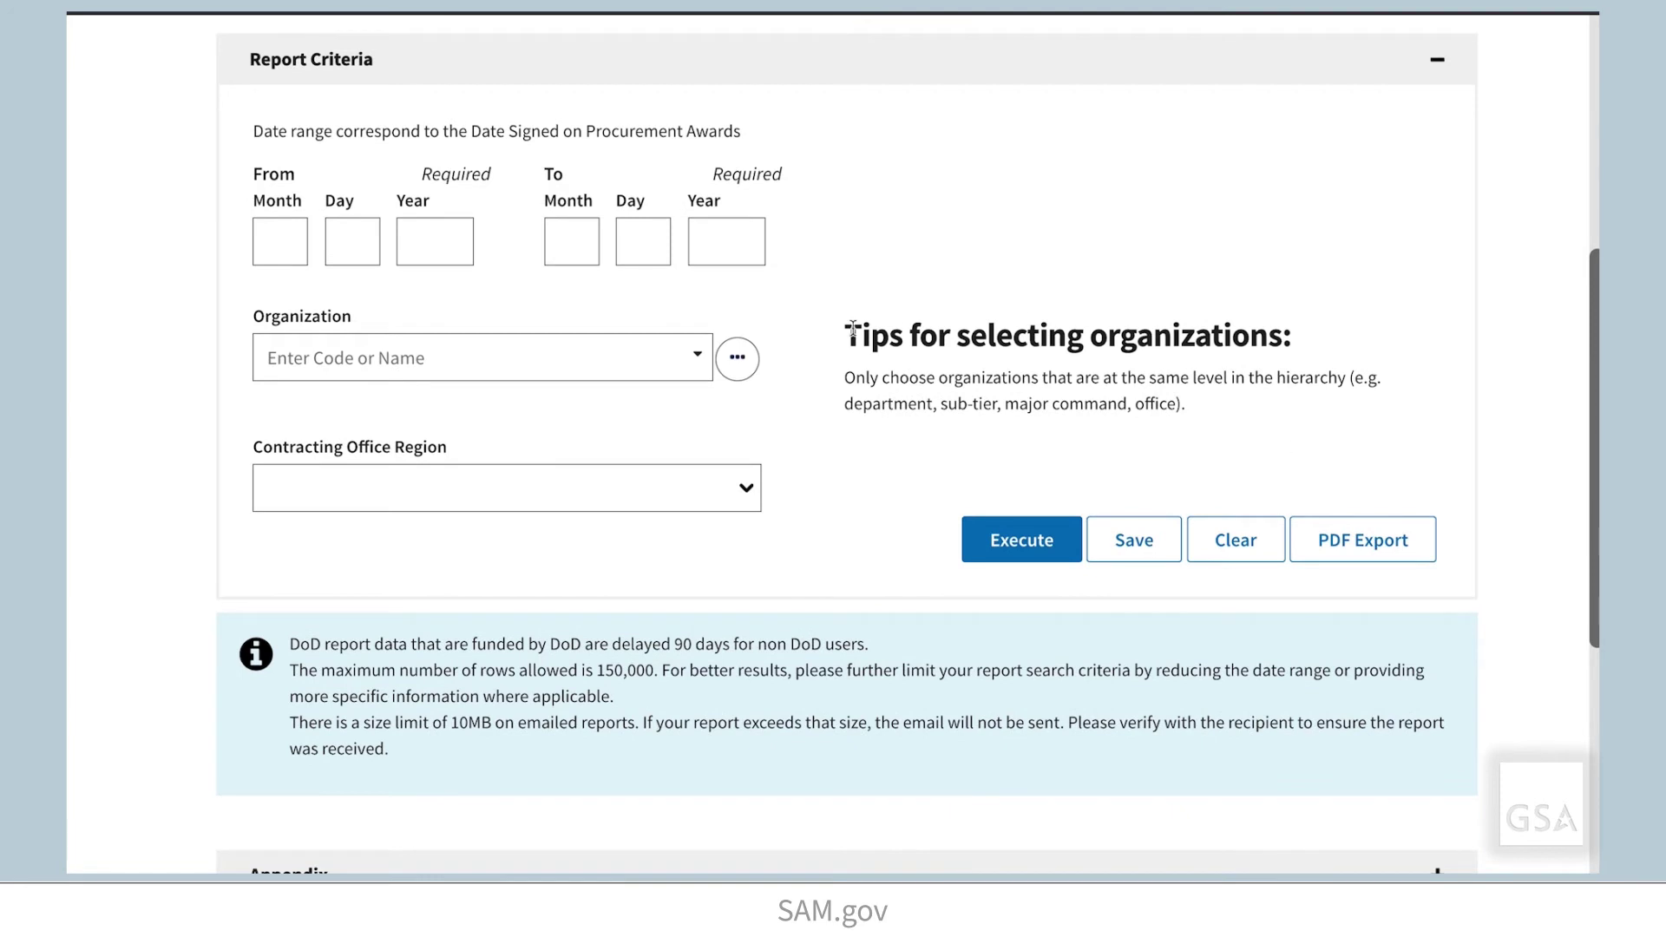
left_click(273, 241)
type("1")
left_click(352, 243)
type("1")
left_click(415, 239)
type("2019")
Set the To date of the report criteria to 12/31/2019.
key("Tab")
type("1")
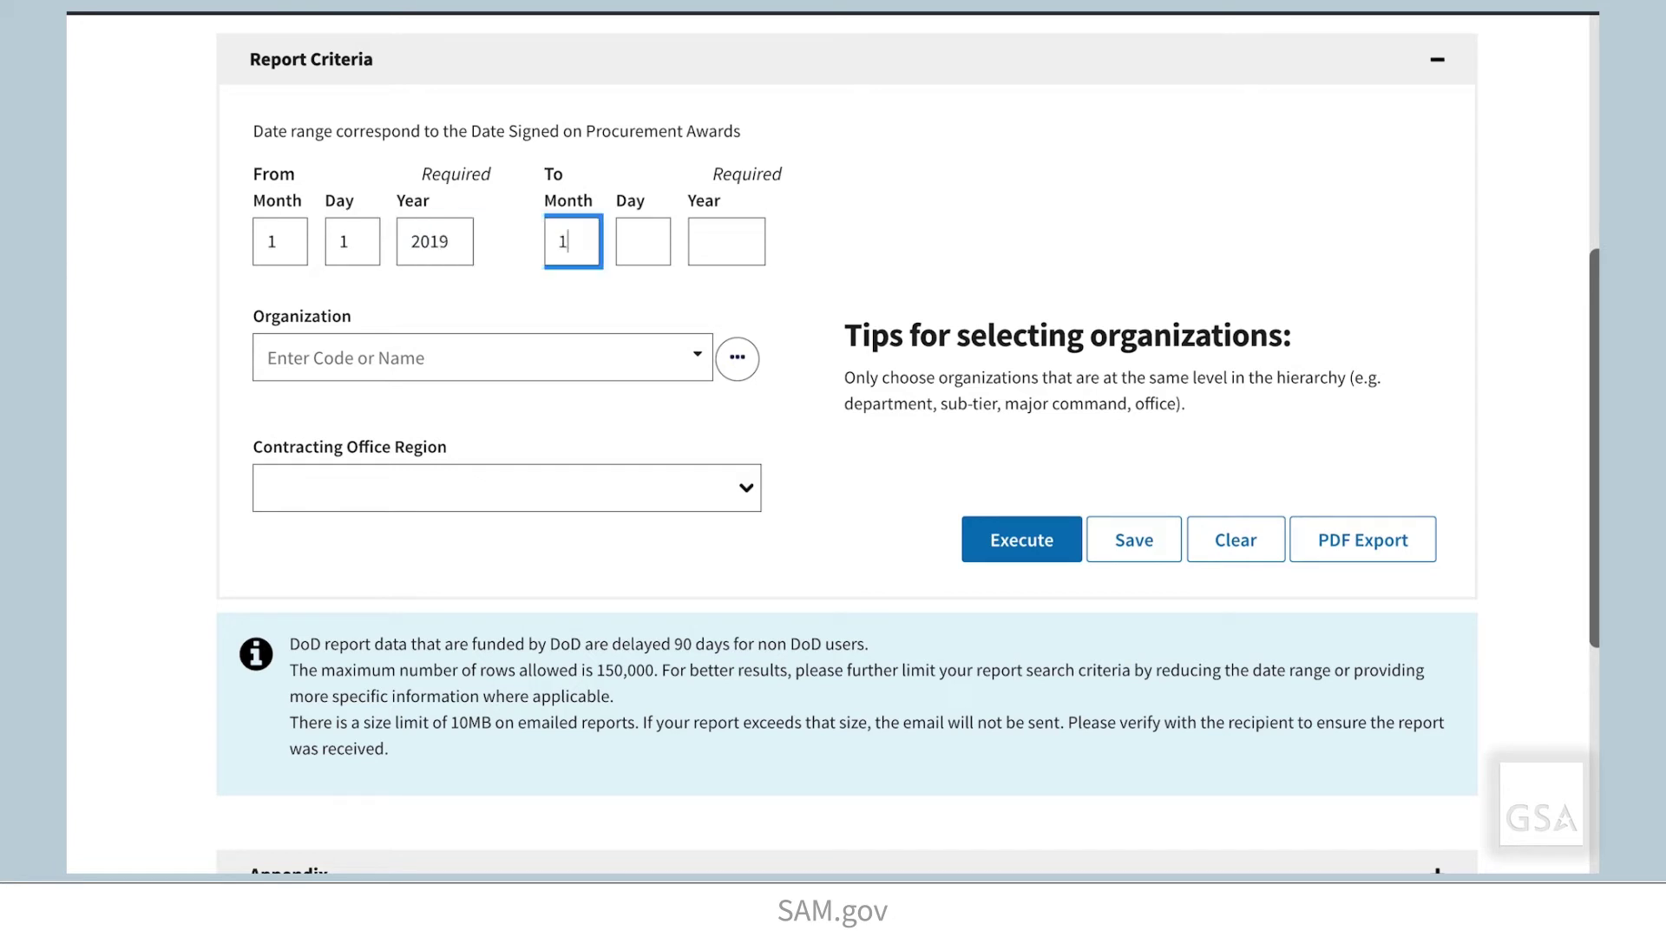
type("2")
key("Tab")
type("31")
key("Tab")
type("2019")
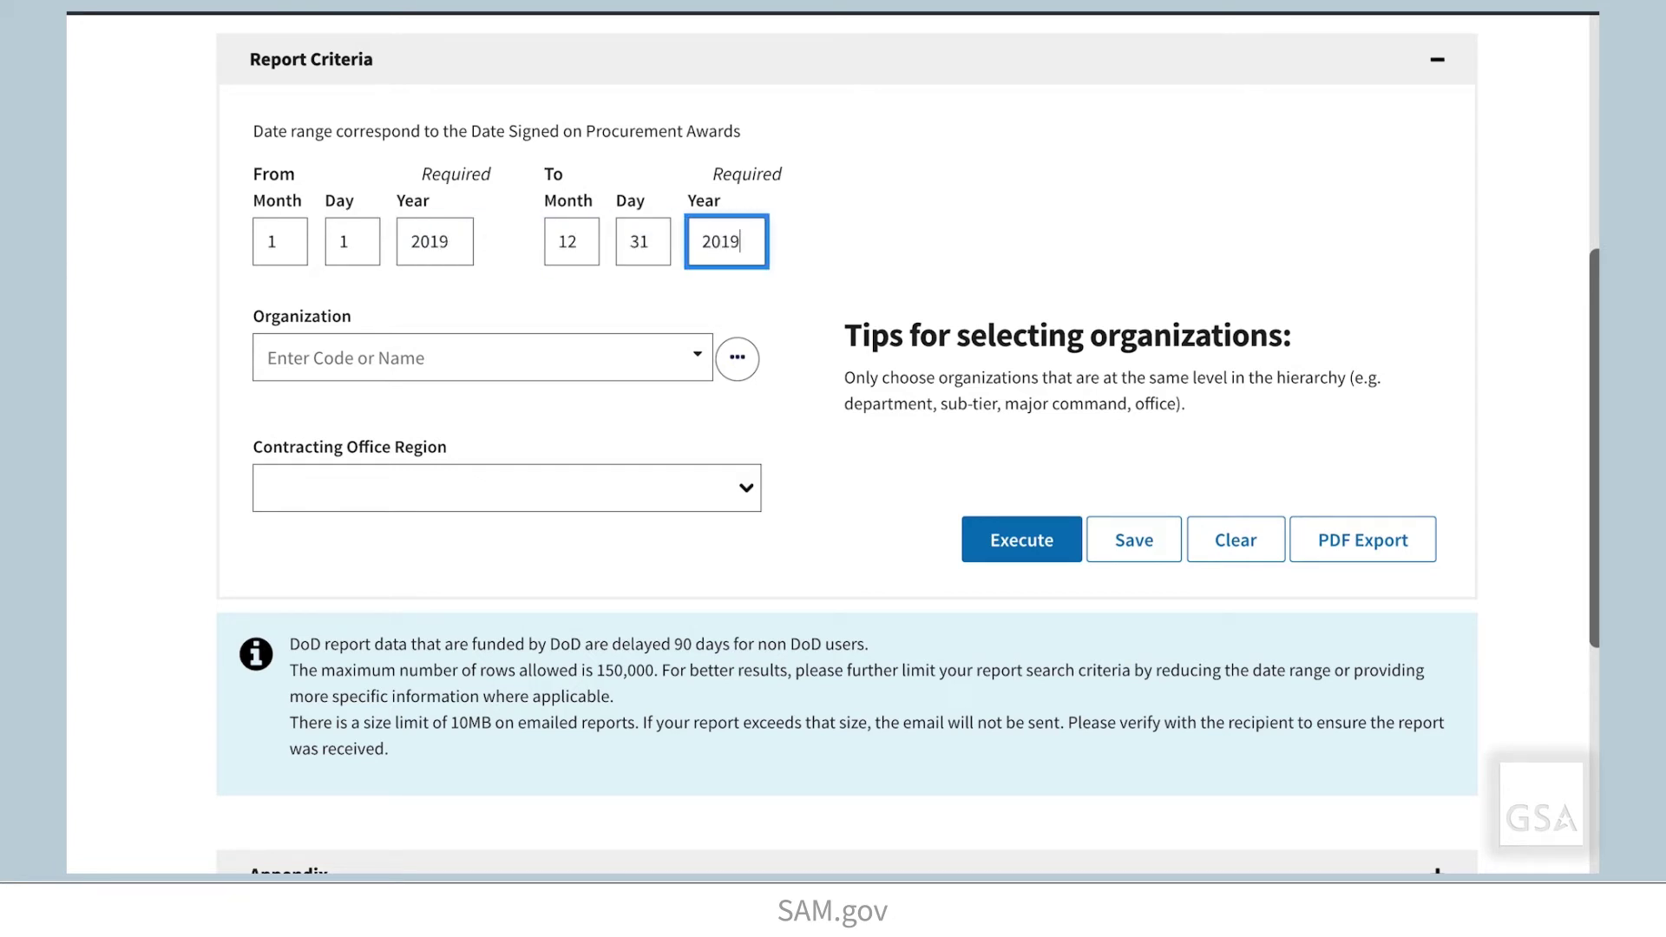
Find "general service" among the organizations and choose 4700 - General Services Administration for the report.
left_click(596, 359)
type("g")
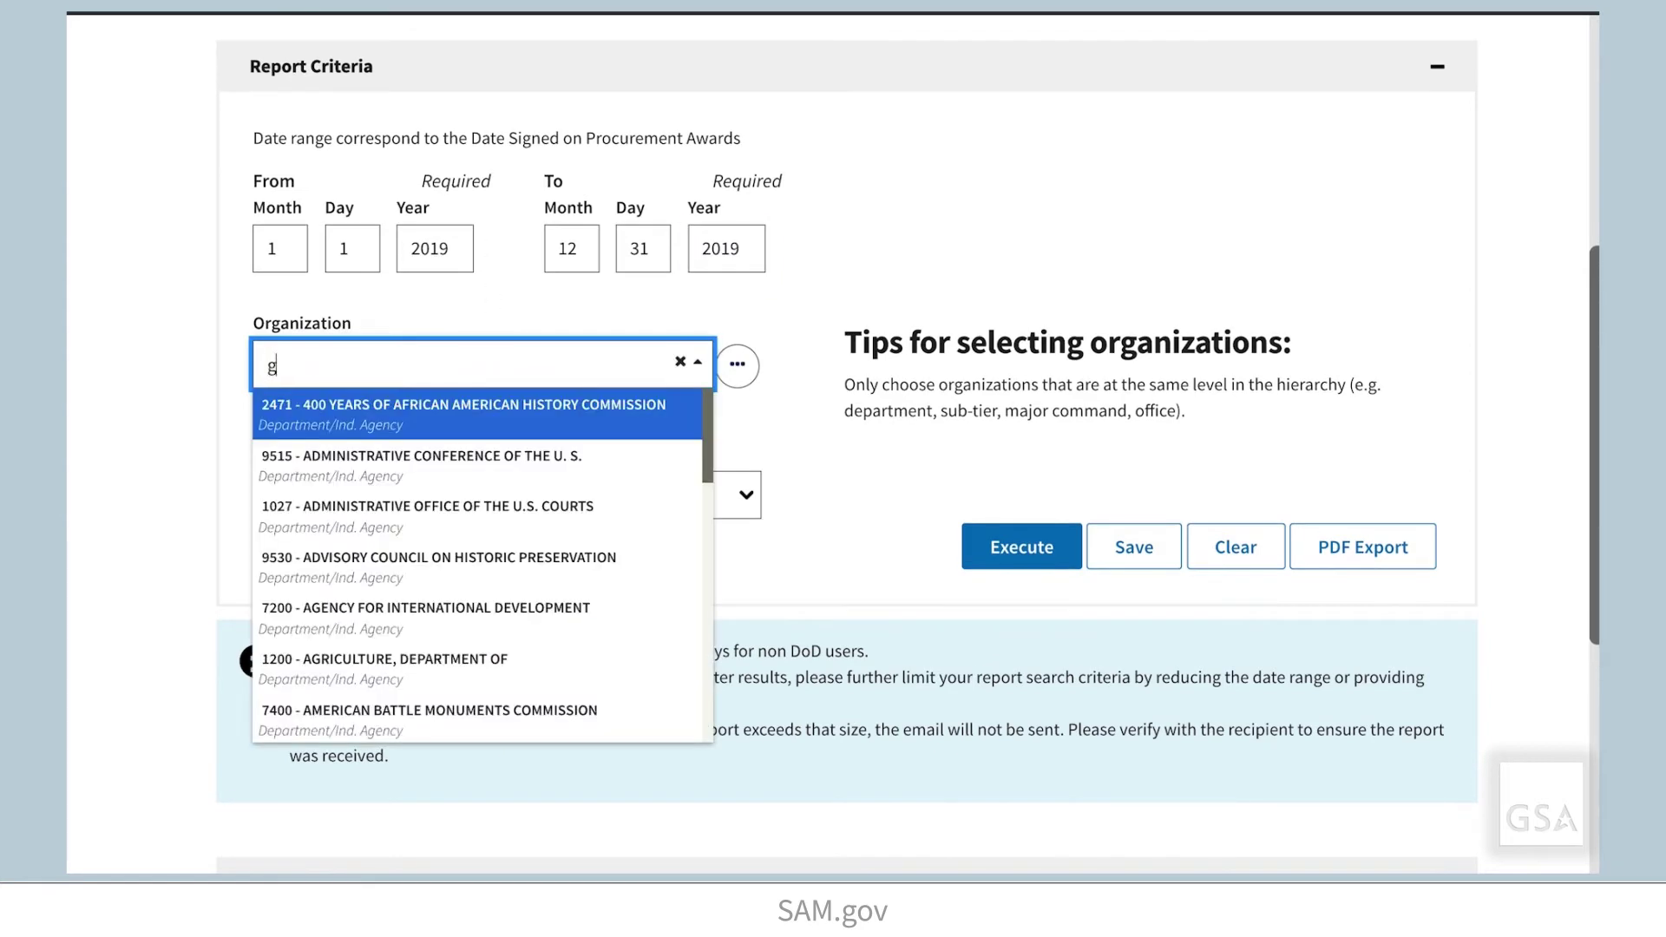
type("enera")
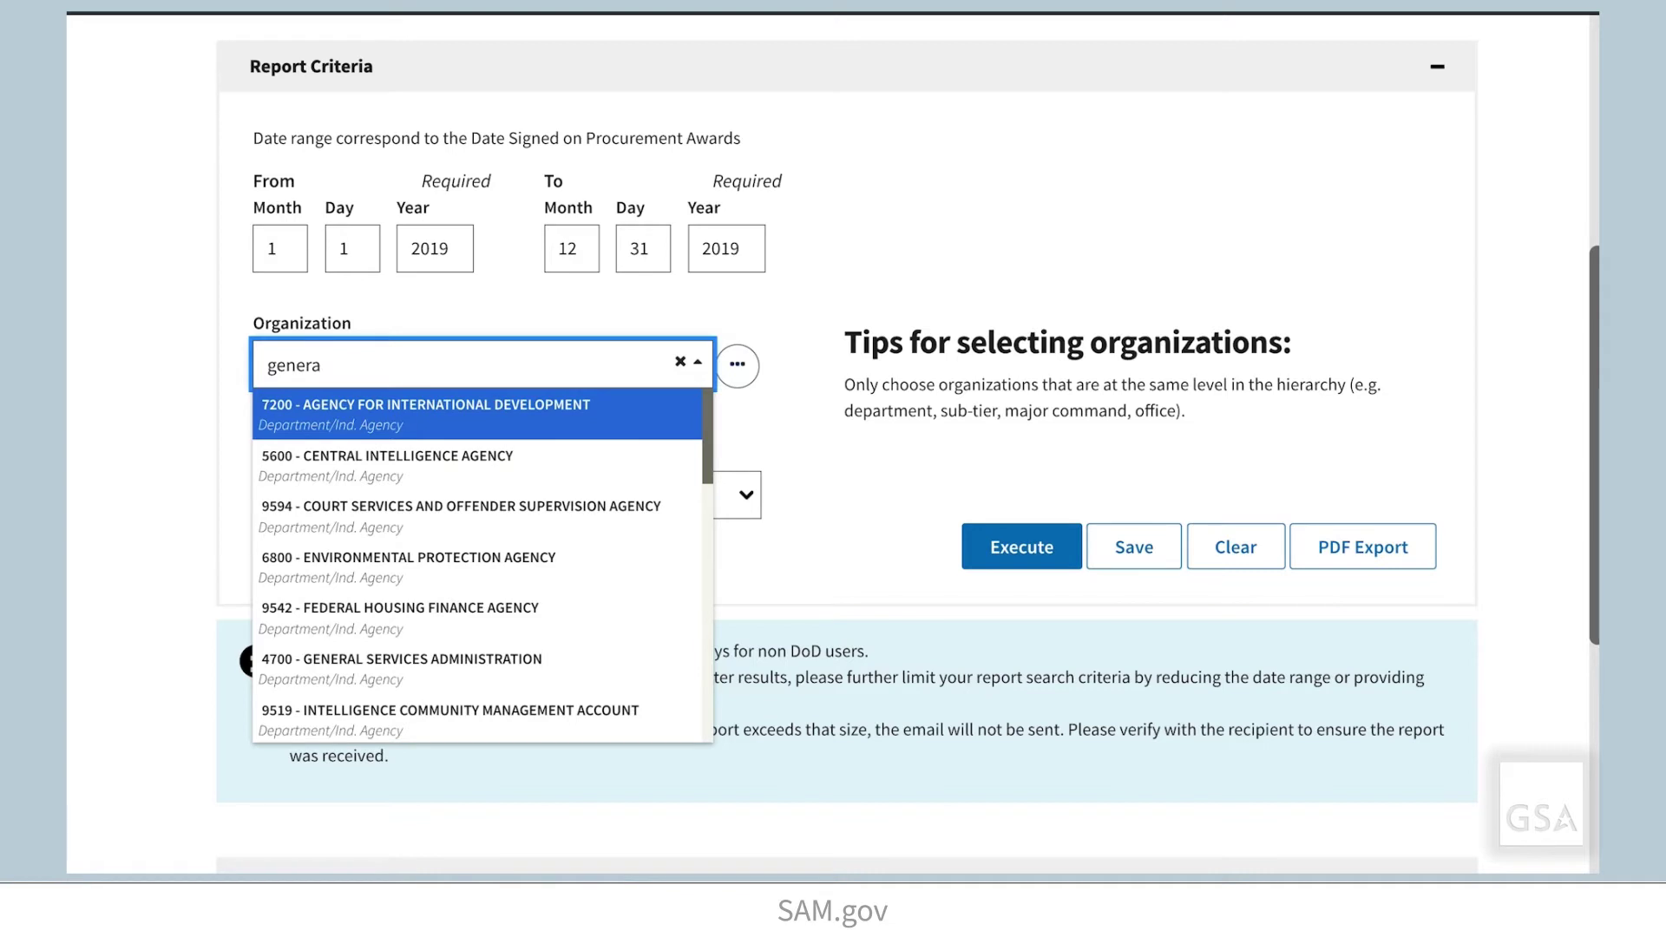
type("l service")
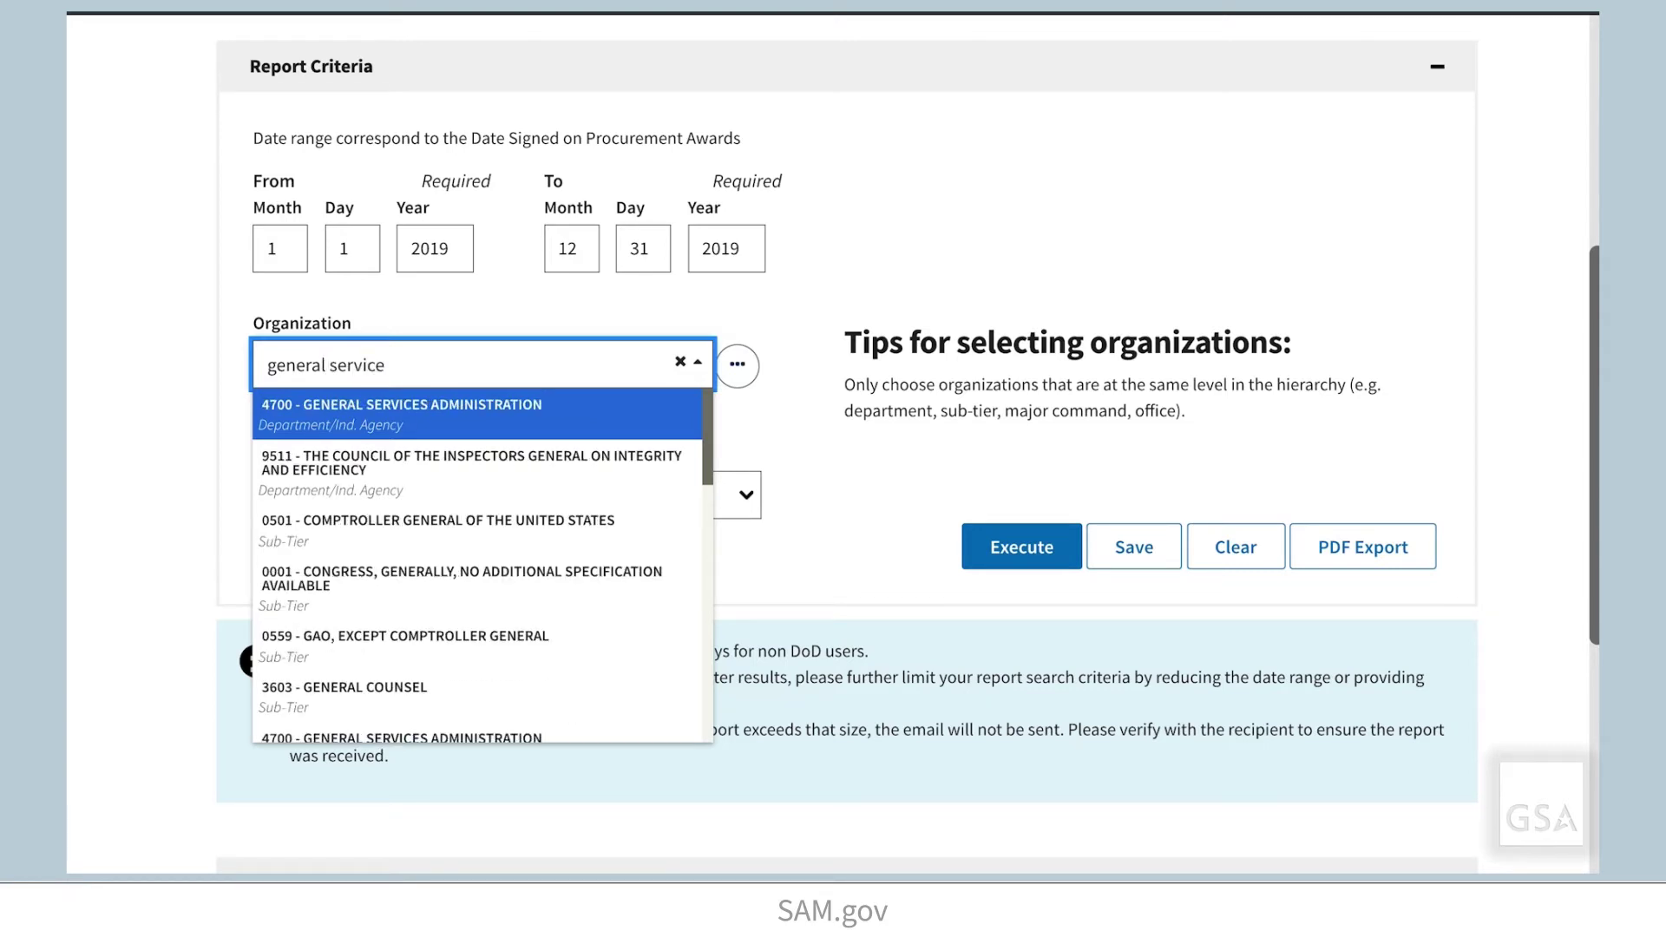
left_click(476, 406)
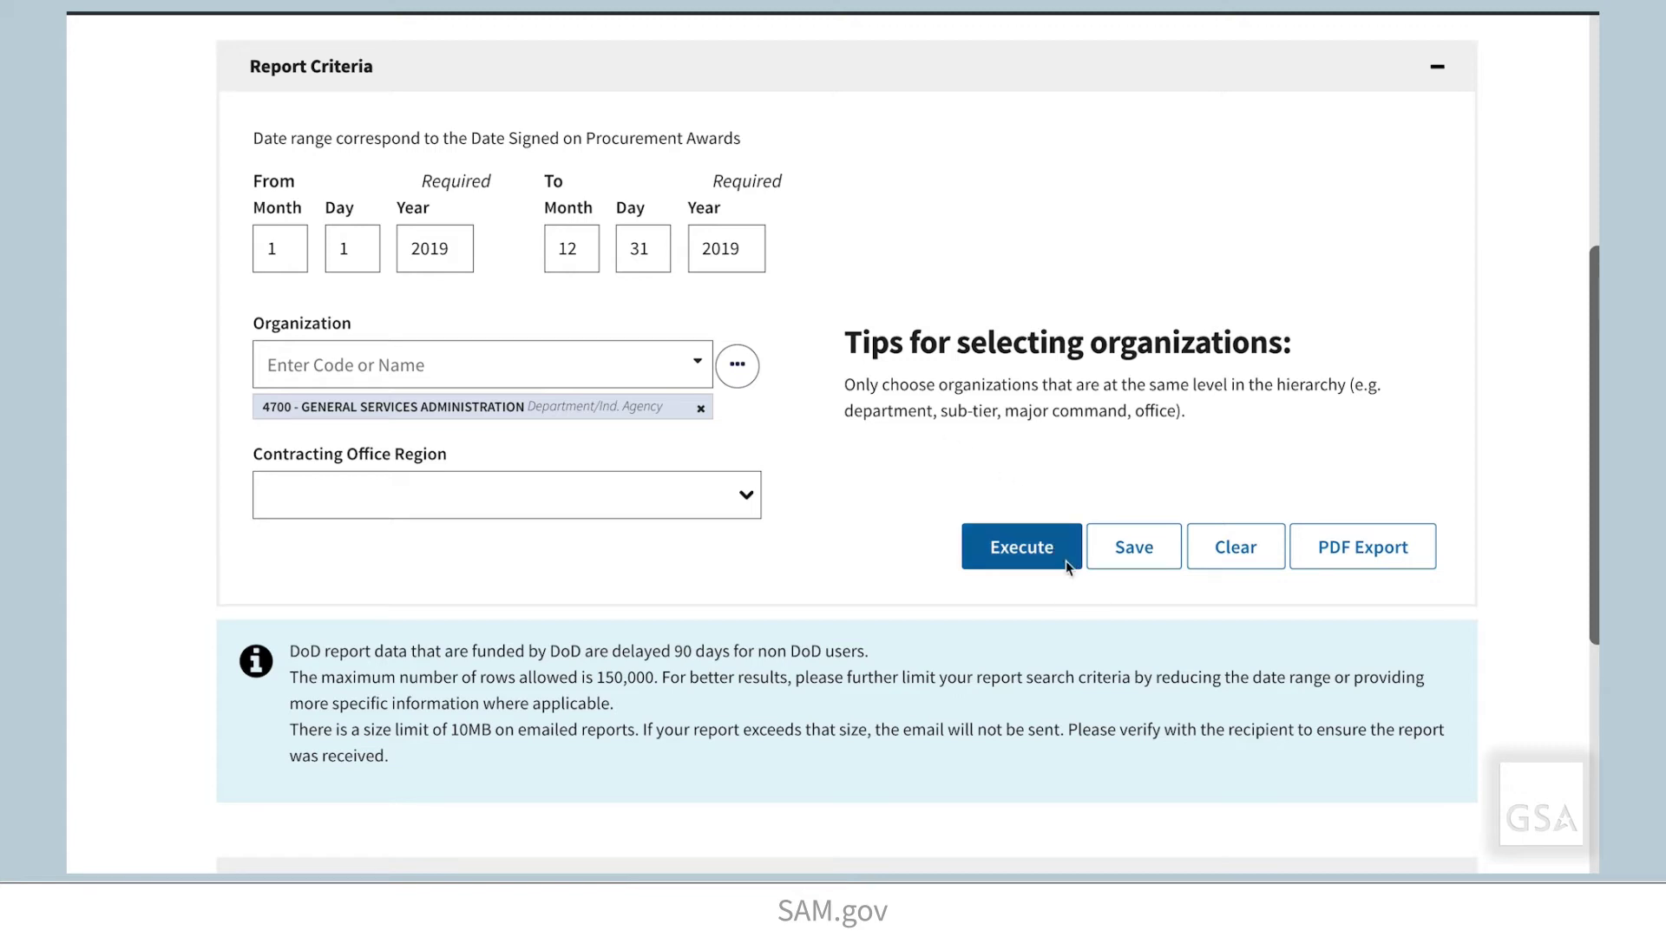
Save the report criteria under the title "2019 GSA Buy American".
left_click(1148, 569)
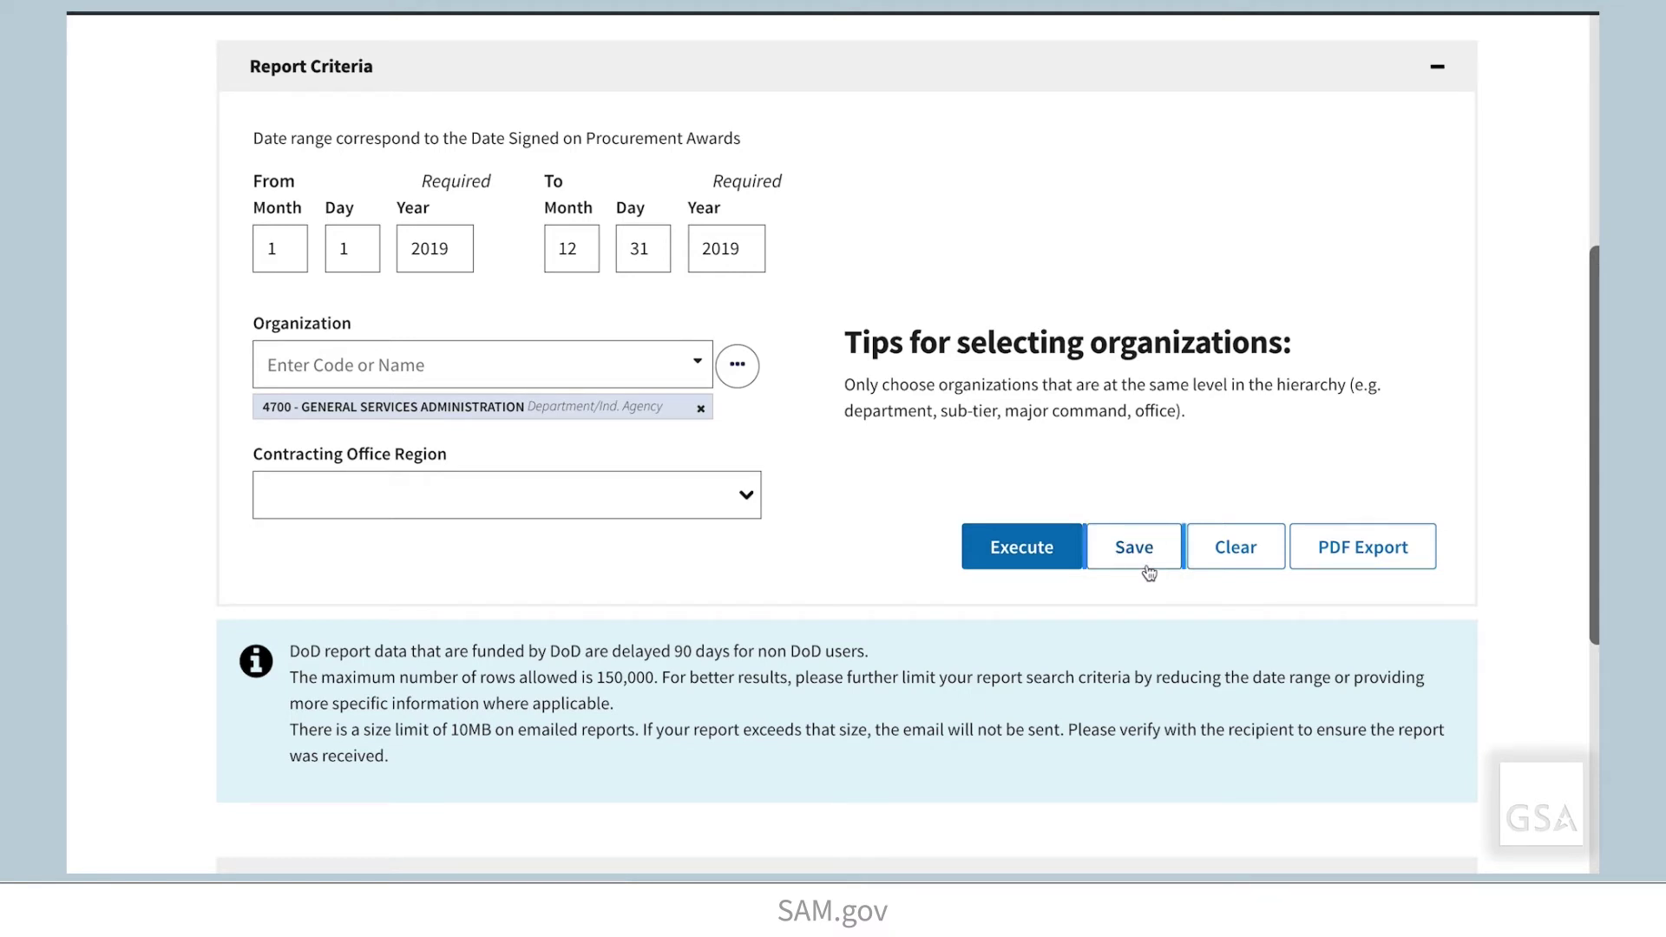
left_click(873, 237)
type("2019 GSA Buy American")
left_click(878, 285)
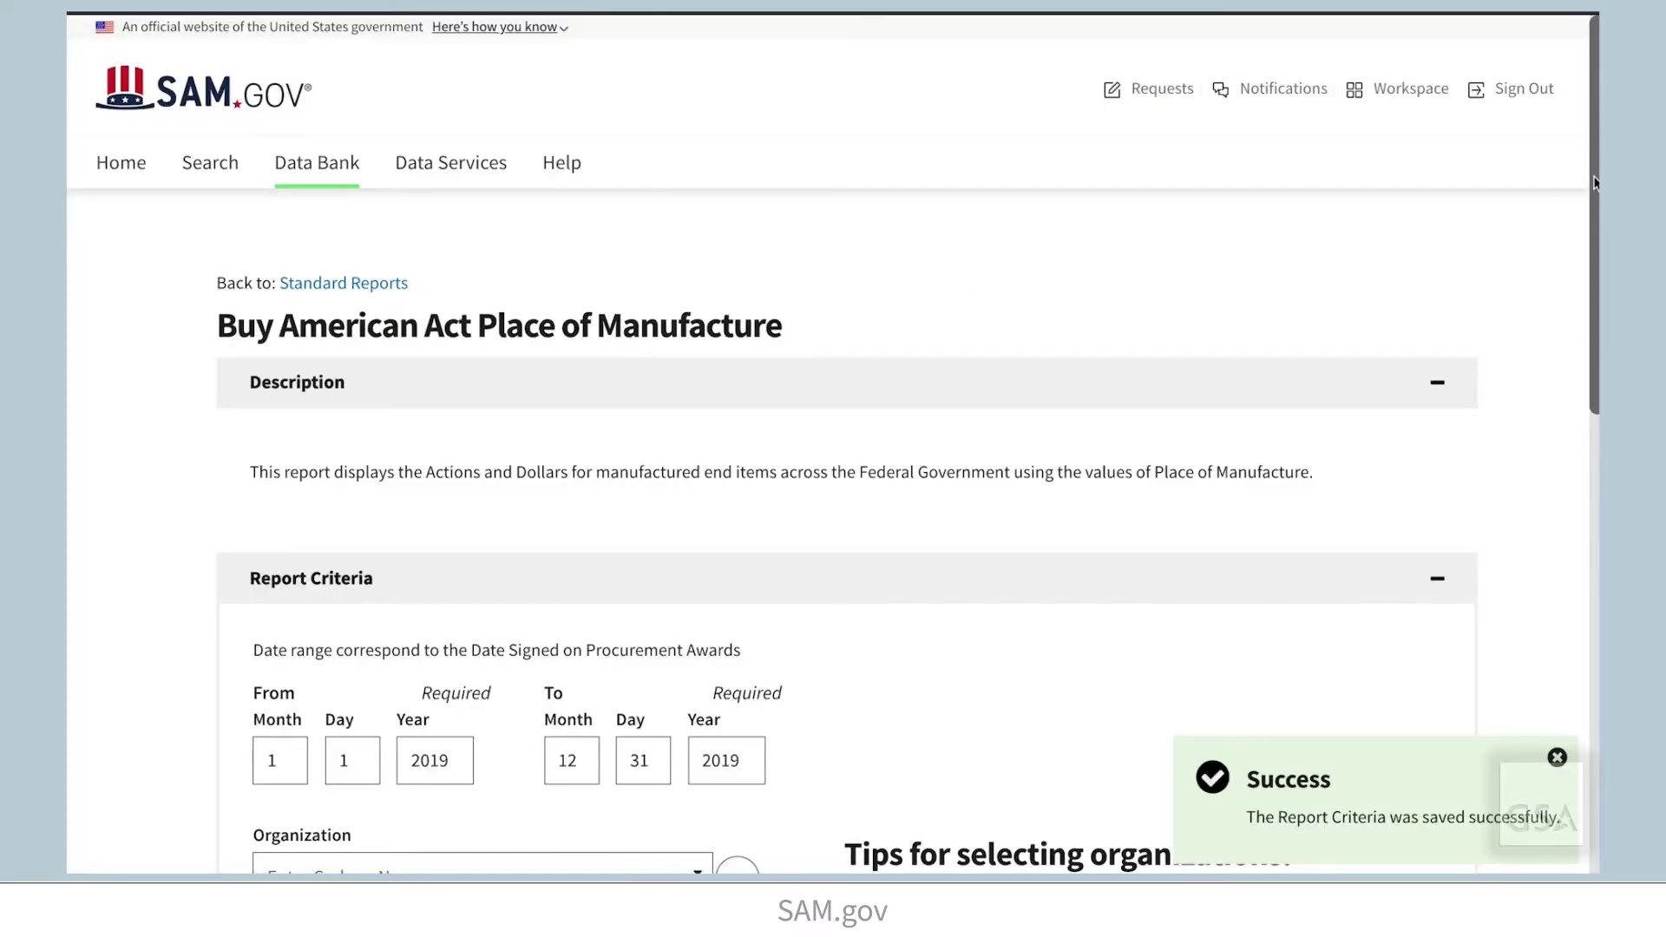
Execute the report with the saved criteria and try exporting its results.
left_click_drag(1595, 183, 1593, 417)
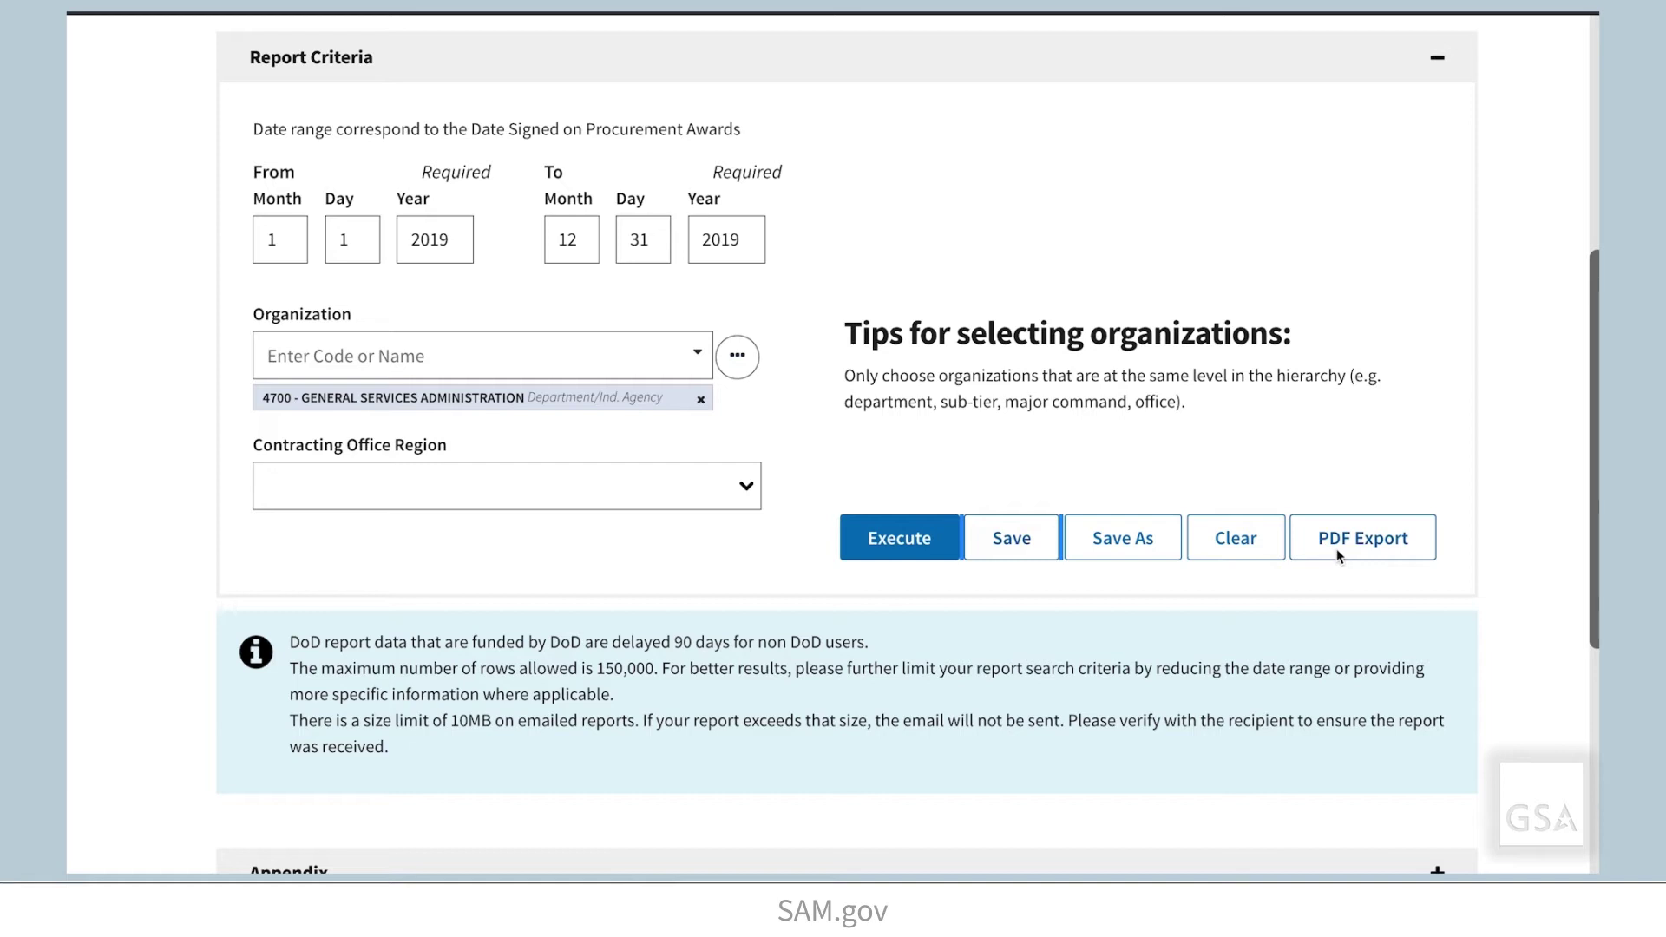
left_click(902, 560)
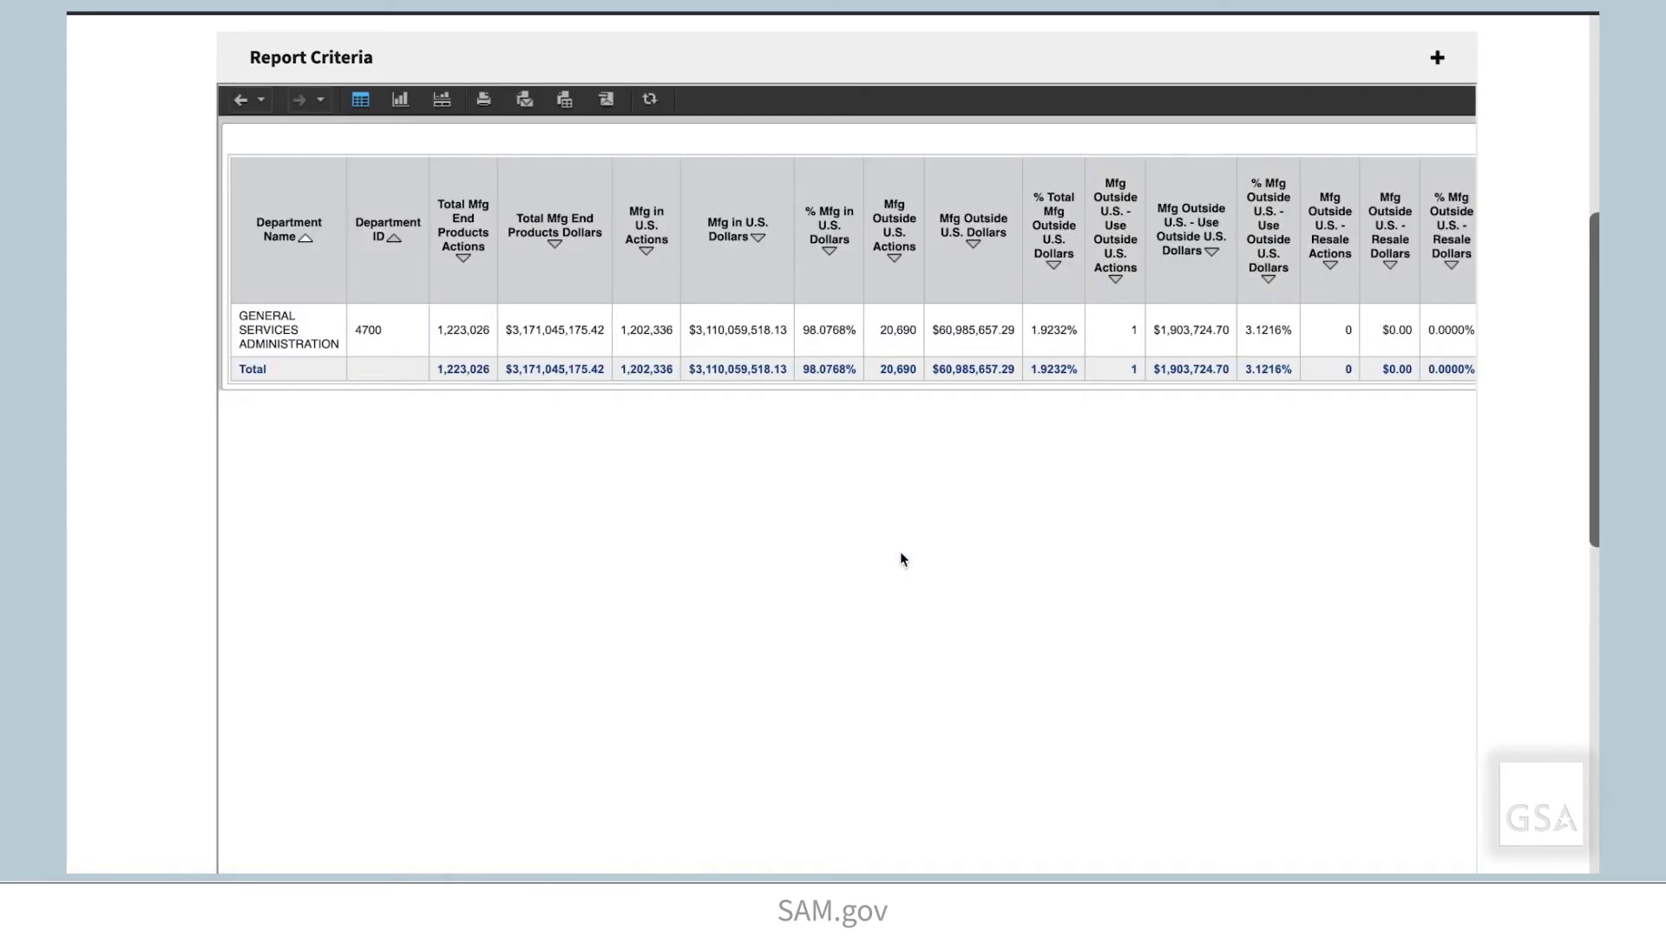
left_click(607, 100)
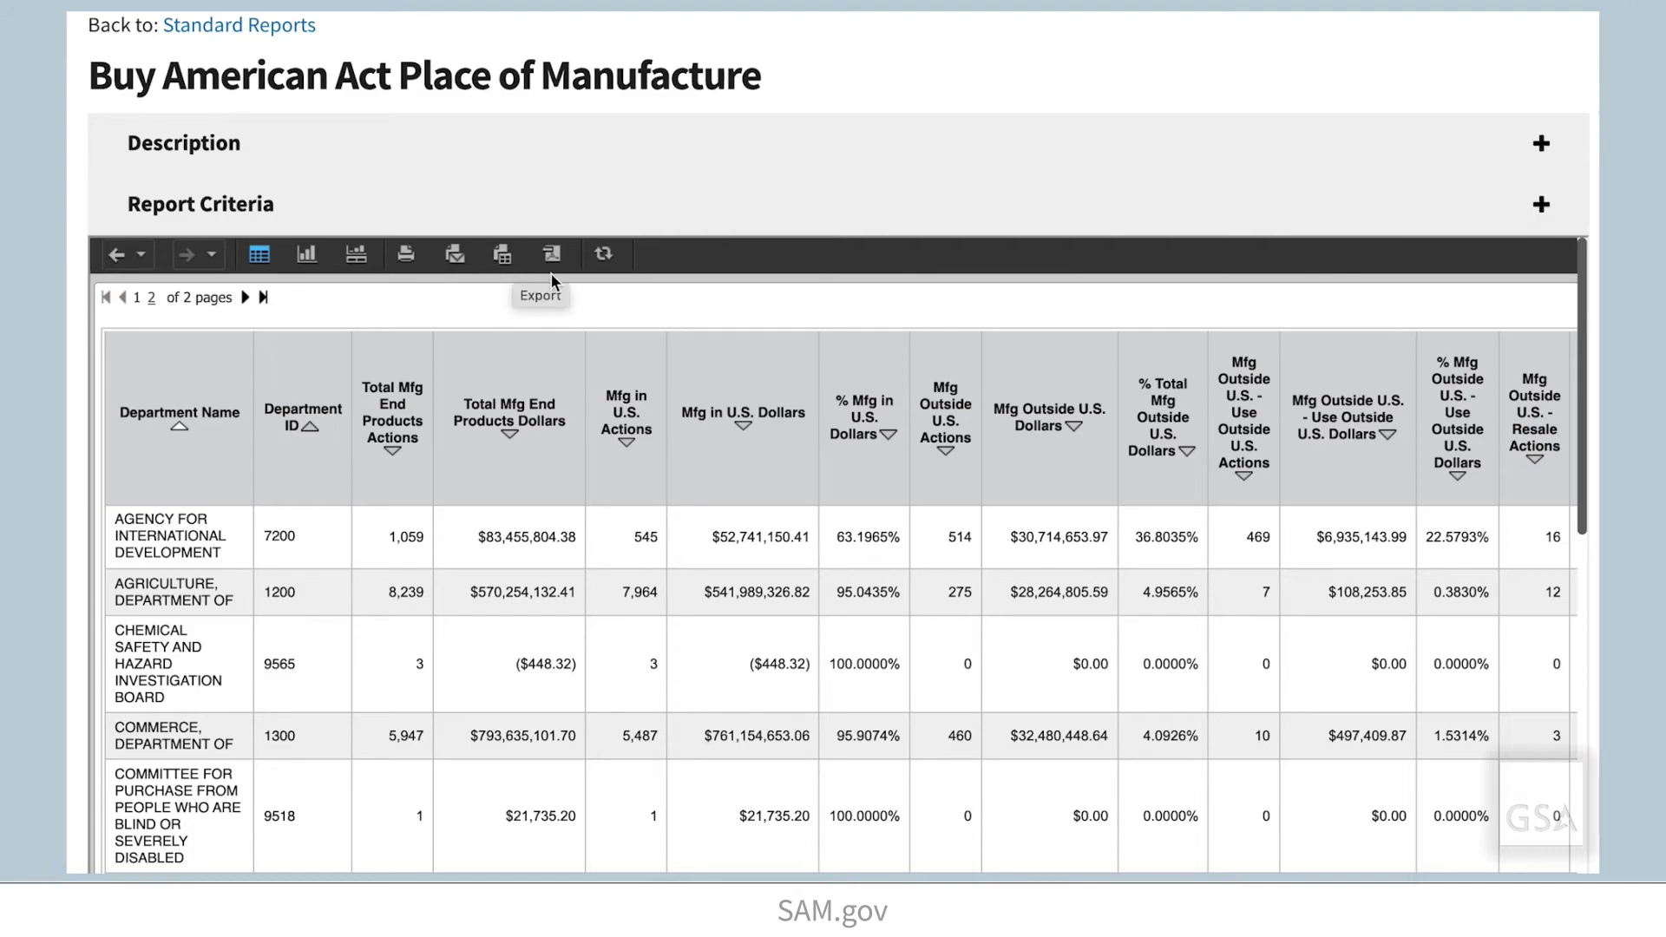
left_click(600, 267)
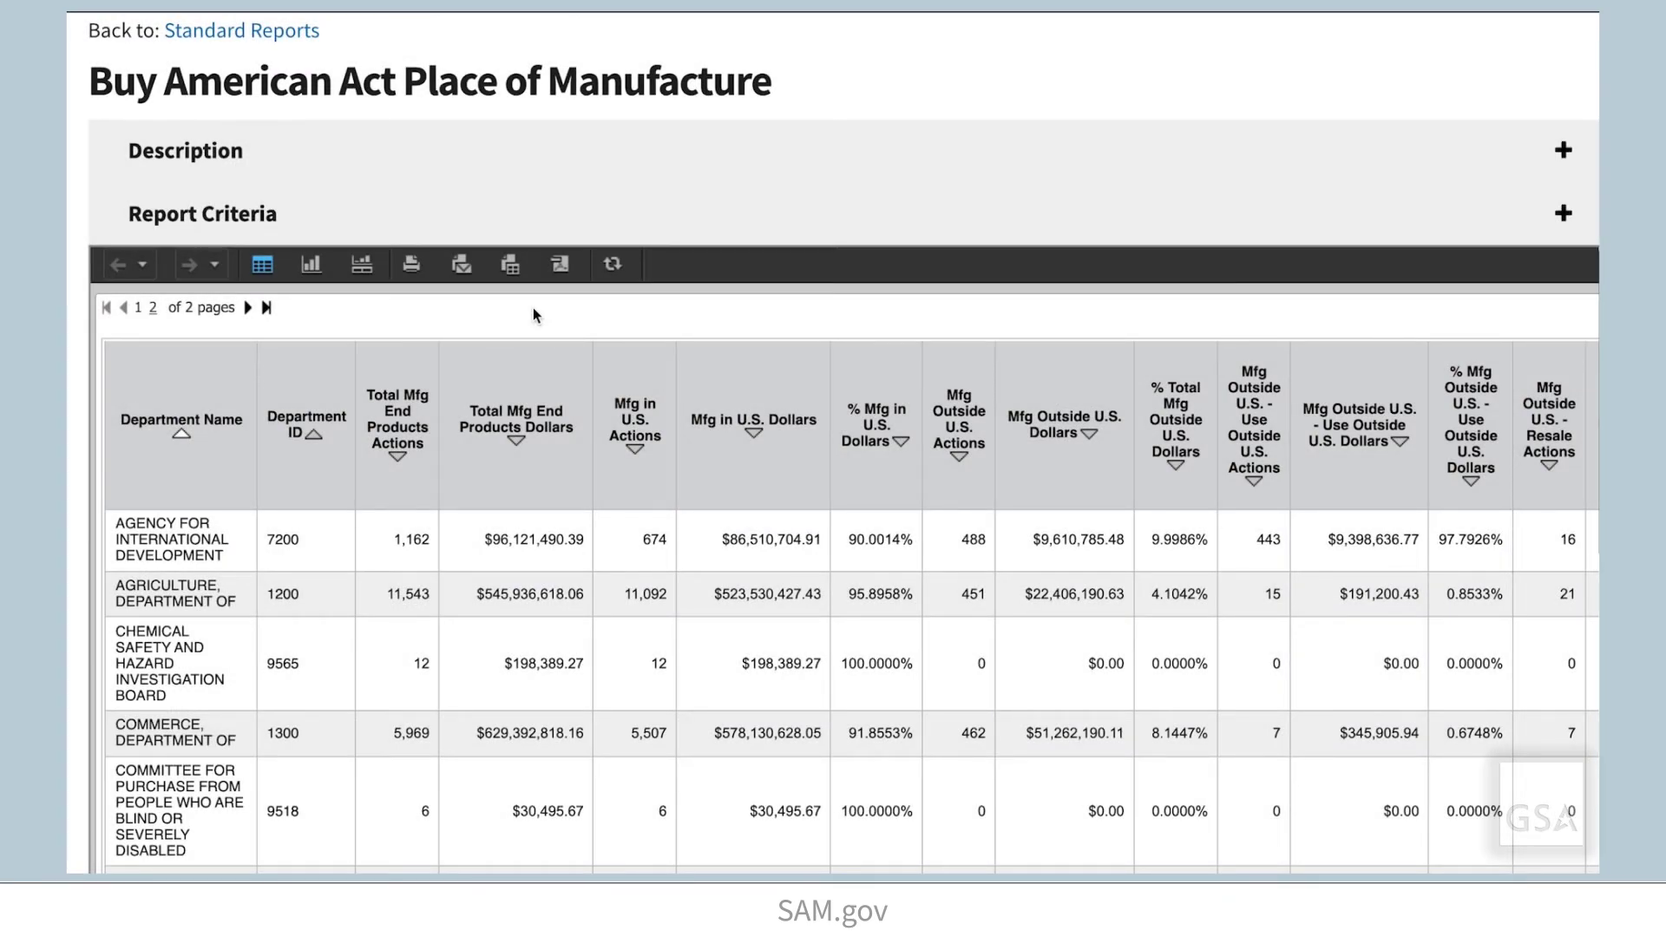
Drill the report's Department Name column down to Transaction Number.
right_click(205, 472)
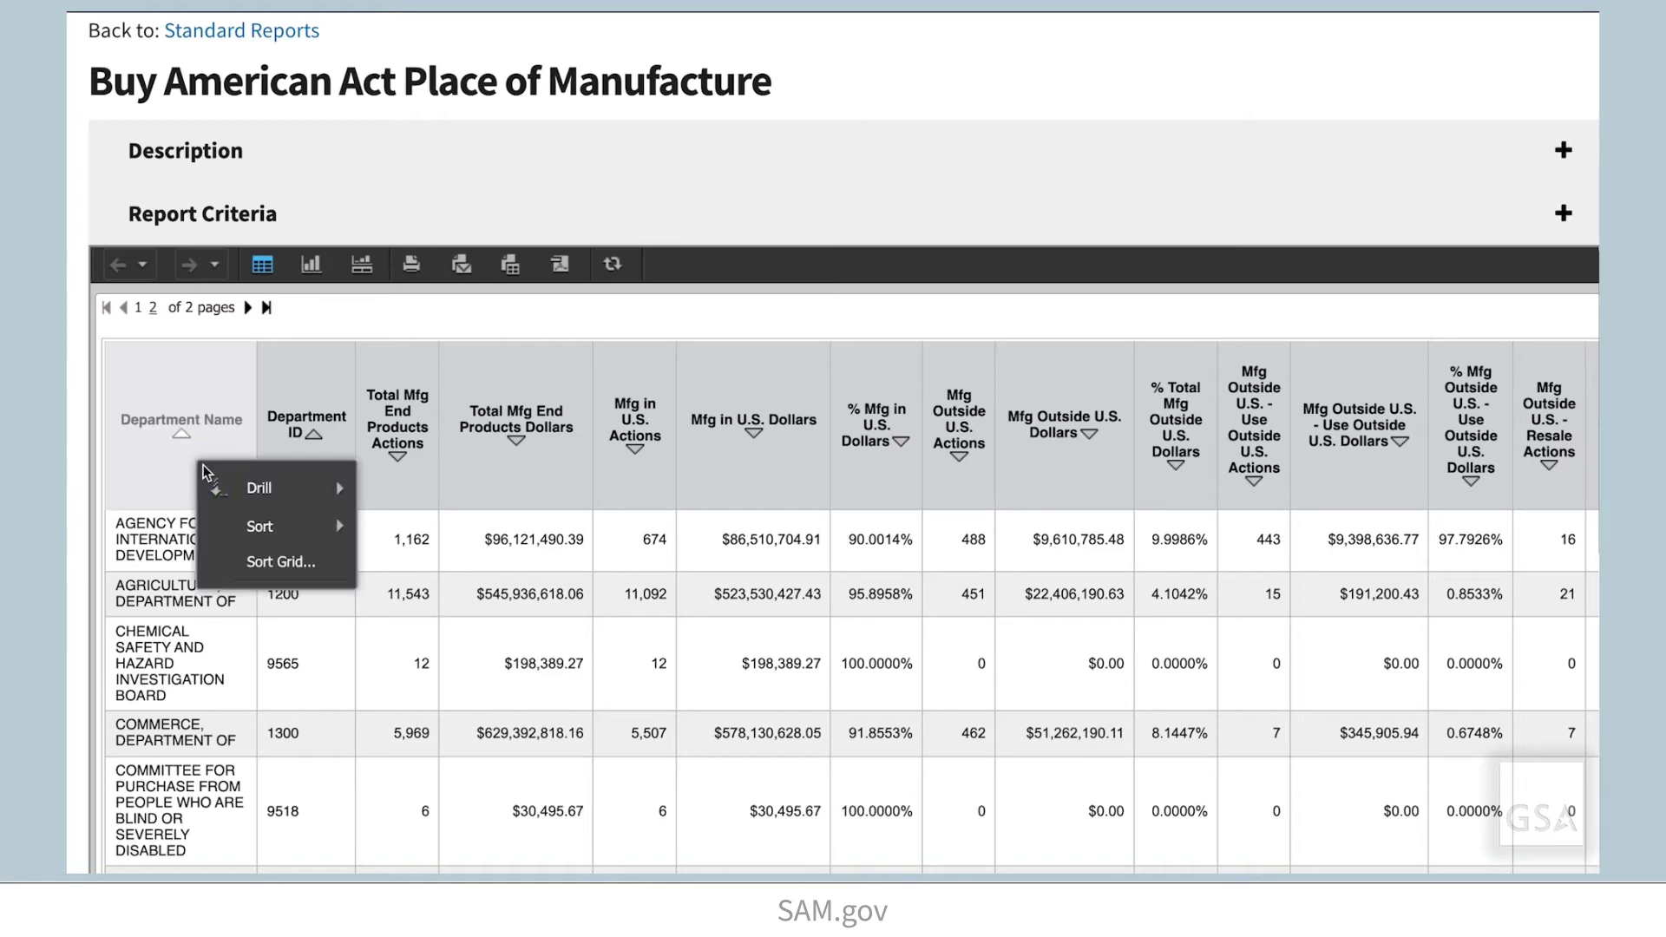
mouse_move(252, 484)
scroll(474, 640, "down", 3)
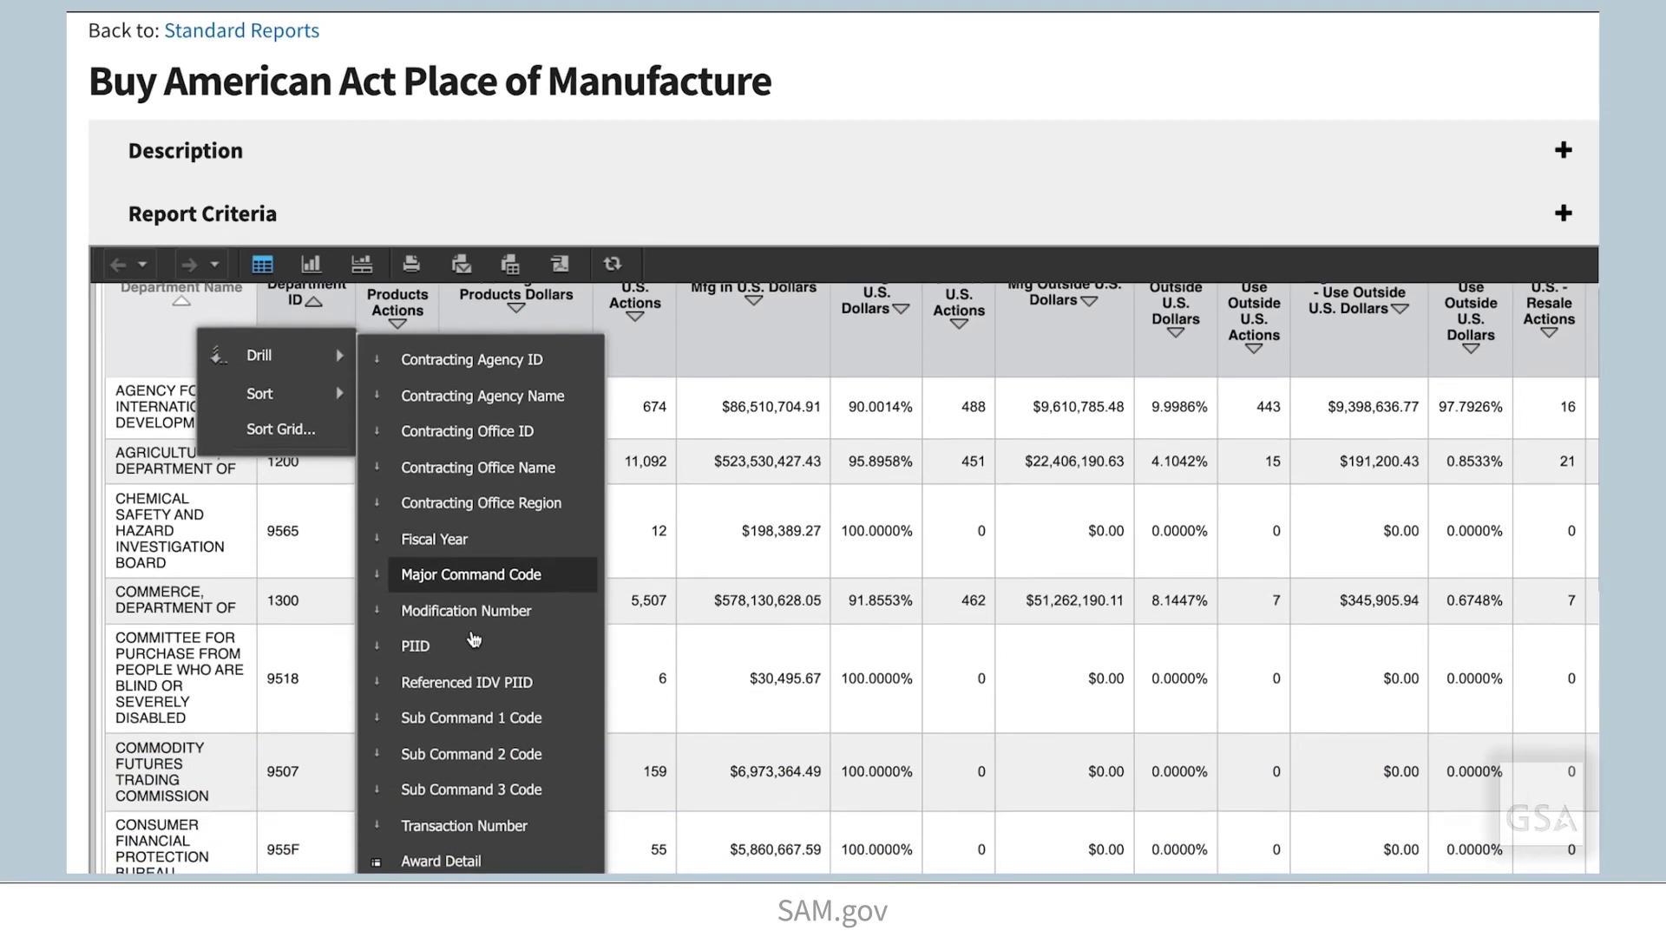
left_click(469, 809)
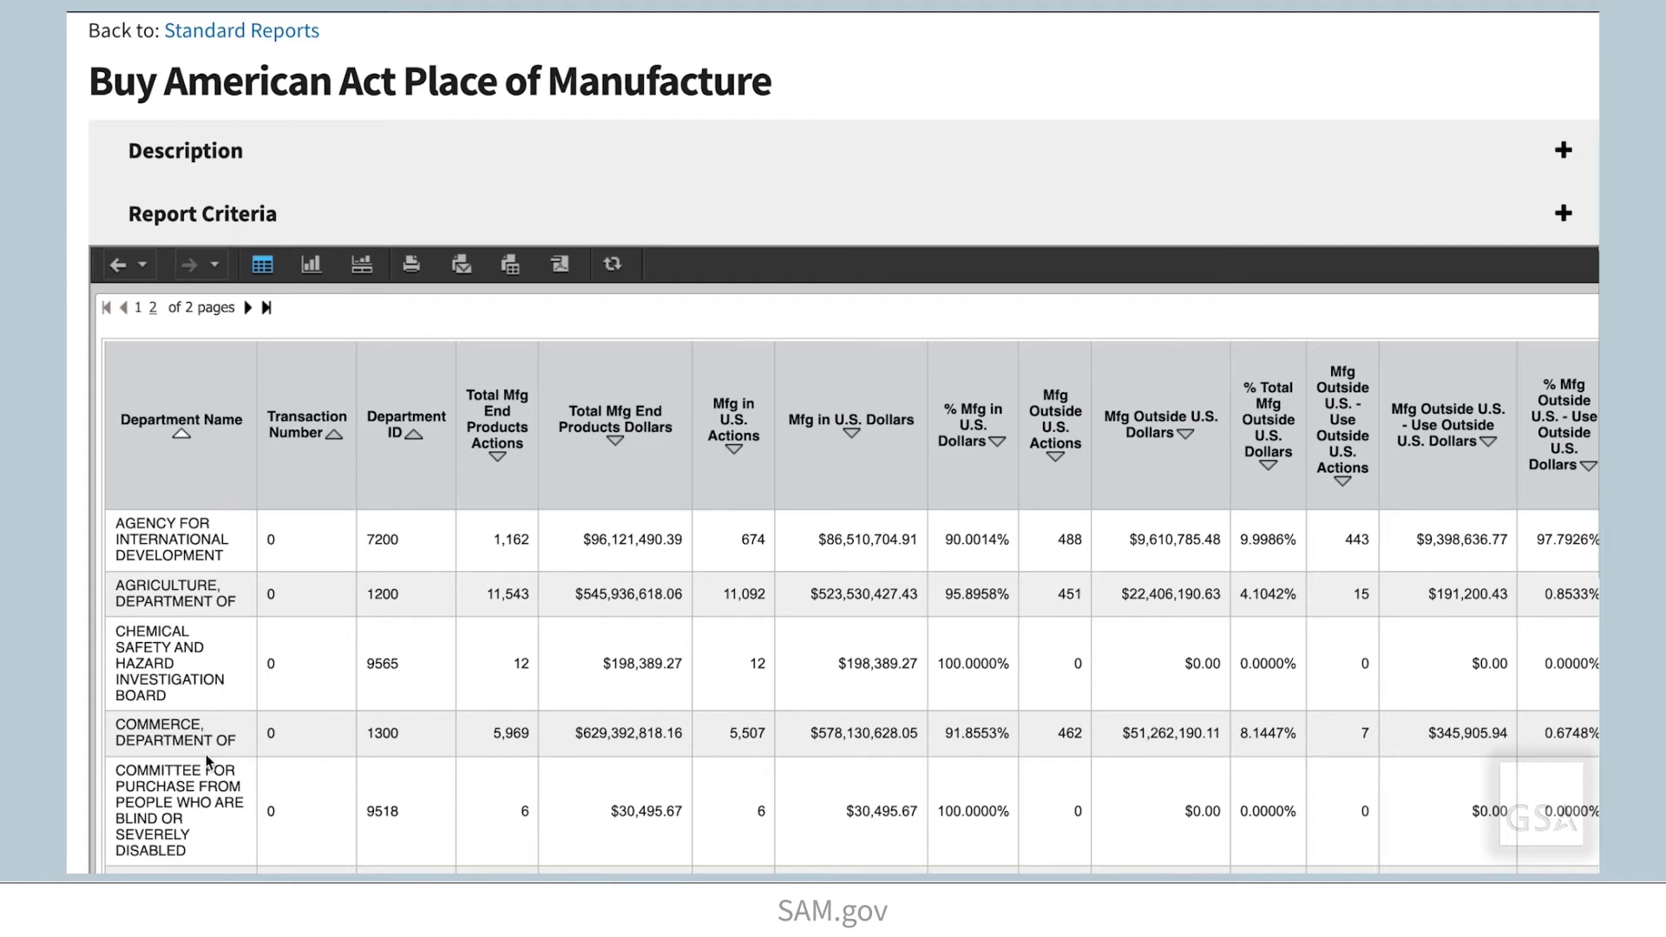
Drill the Dept of Defense entry down to Contracting Agency Name.
scroll(206, 761, "down", 10)
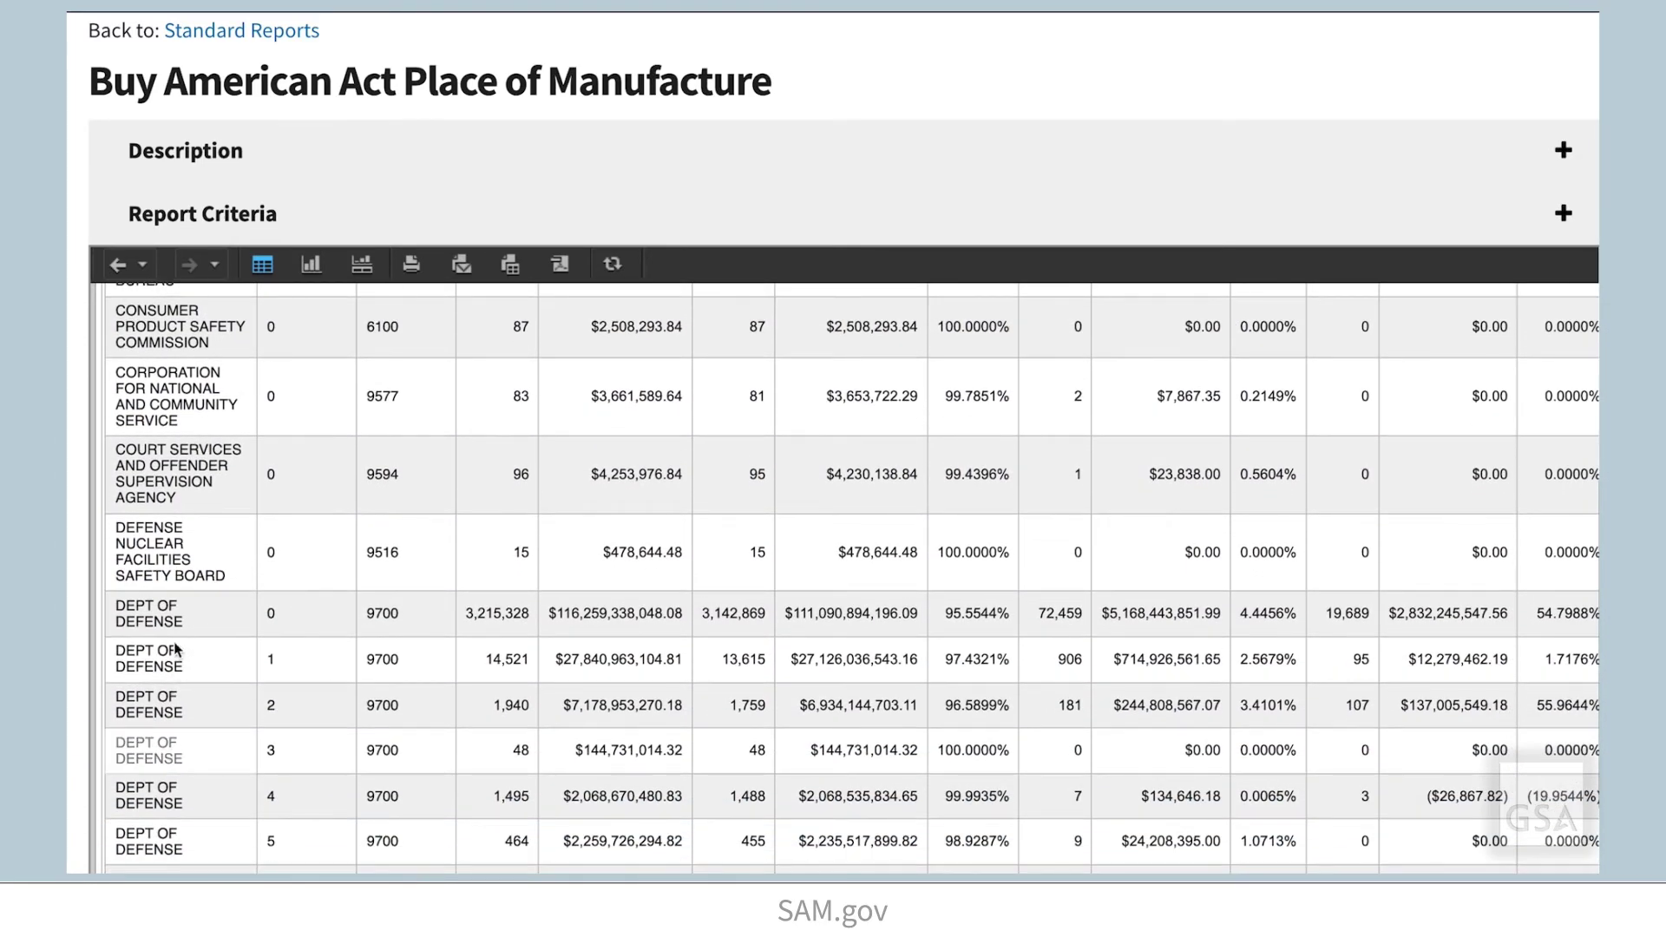
right_click(176, 649)
mouse_move(260, 649)
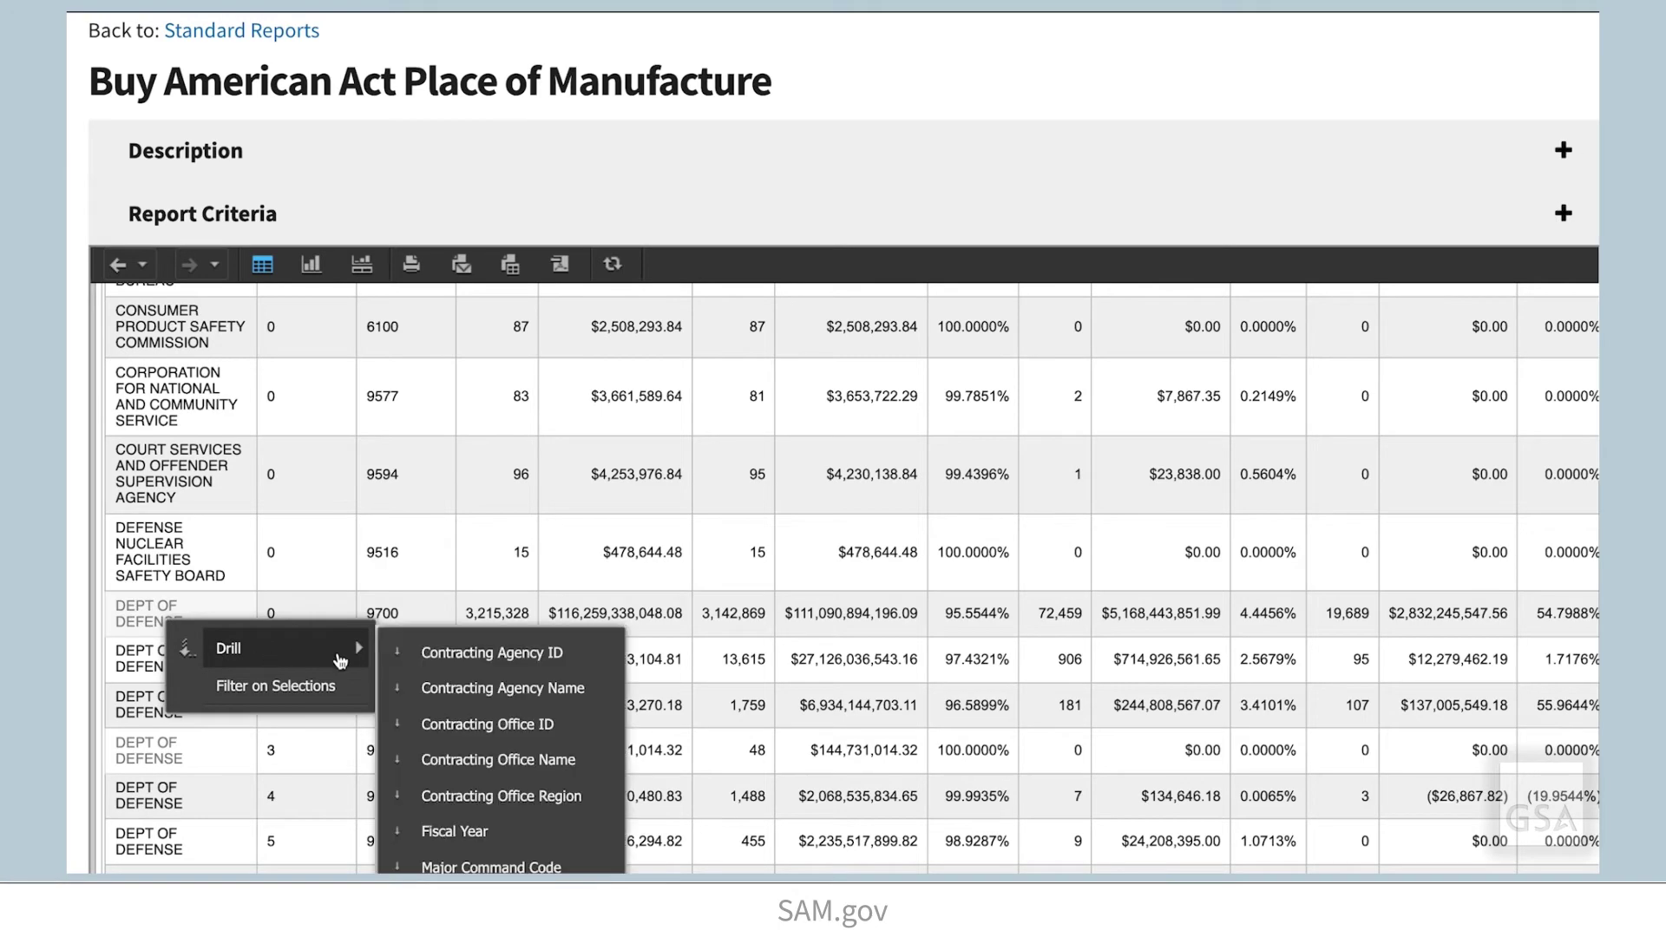
left_click(443, 694)
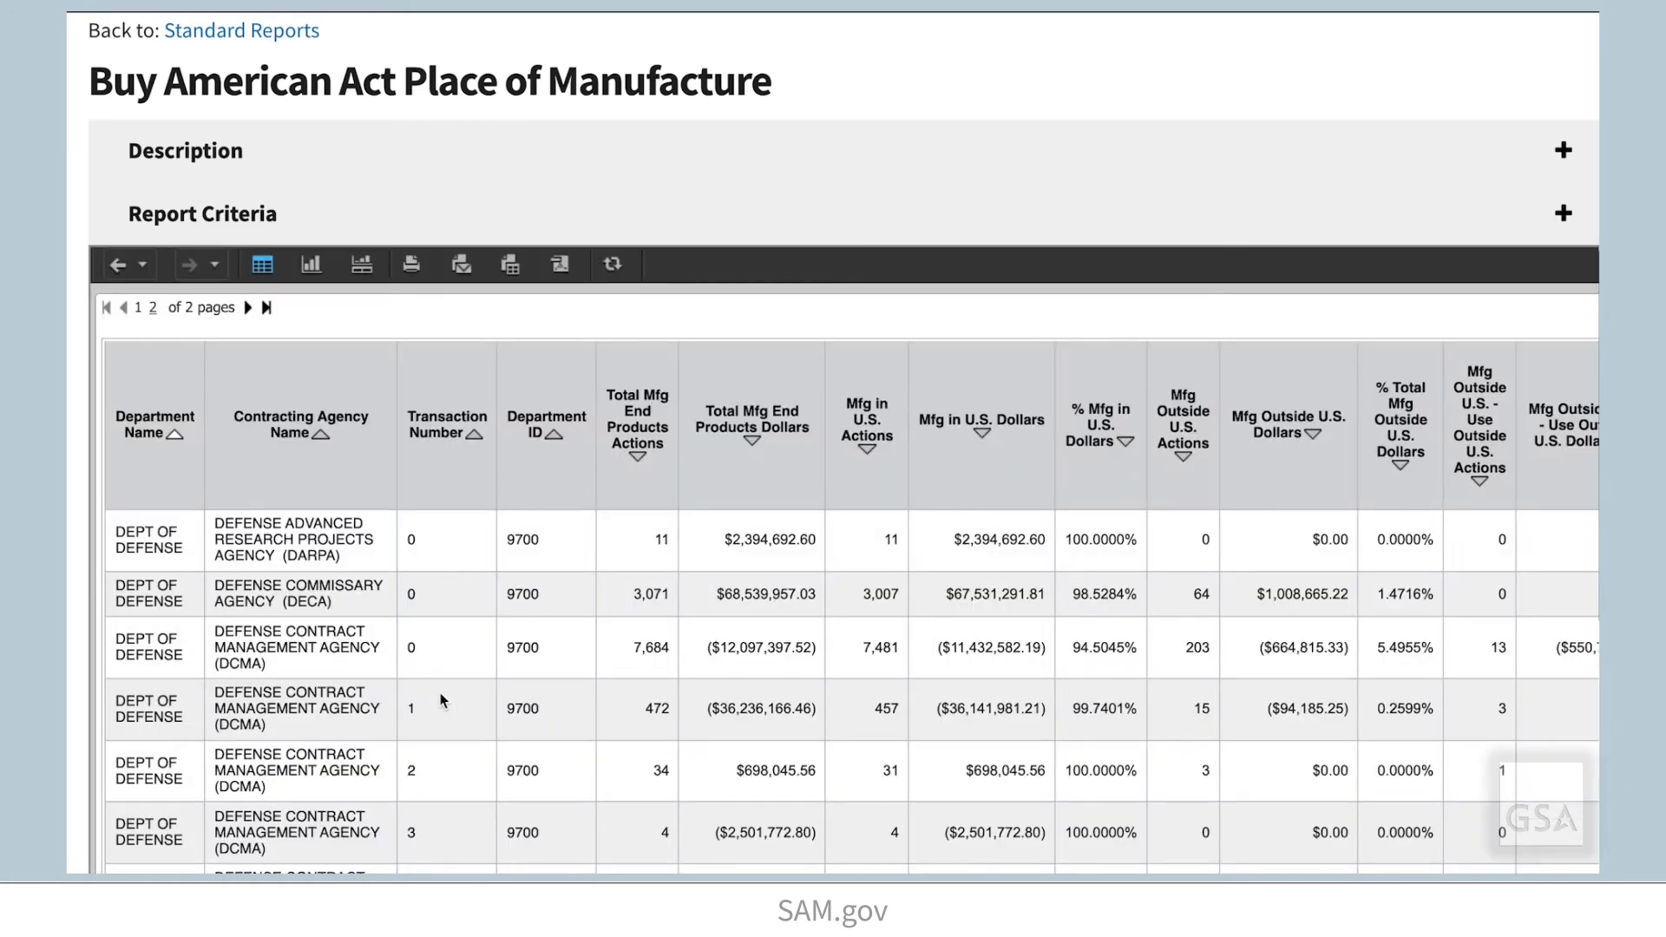
Sort the agencies by Total Mfg End Products Dollars in descending and ascending order, and step back to the original department-level report.
left_click(754, 444)
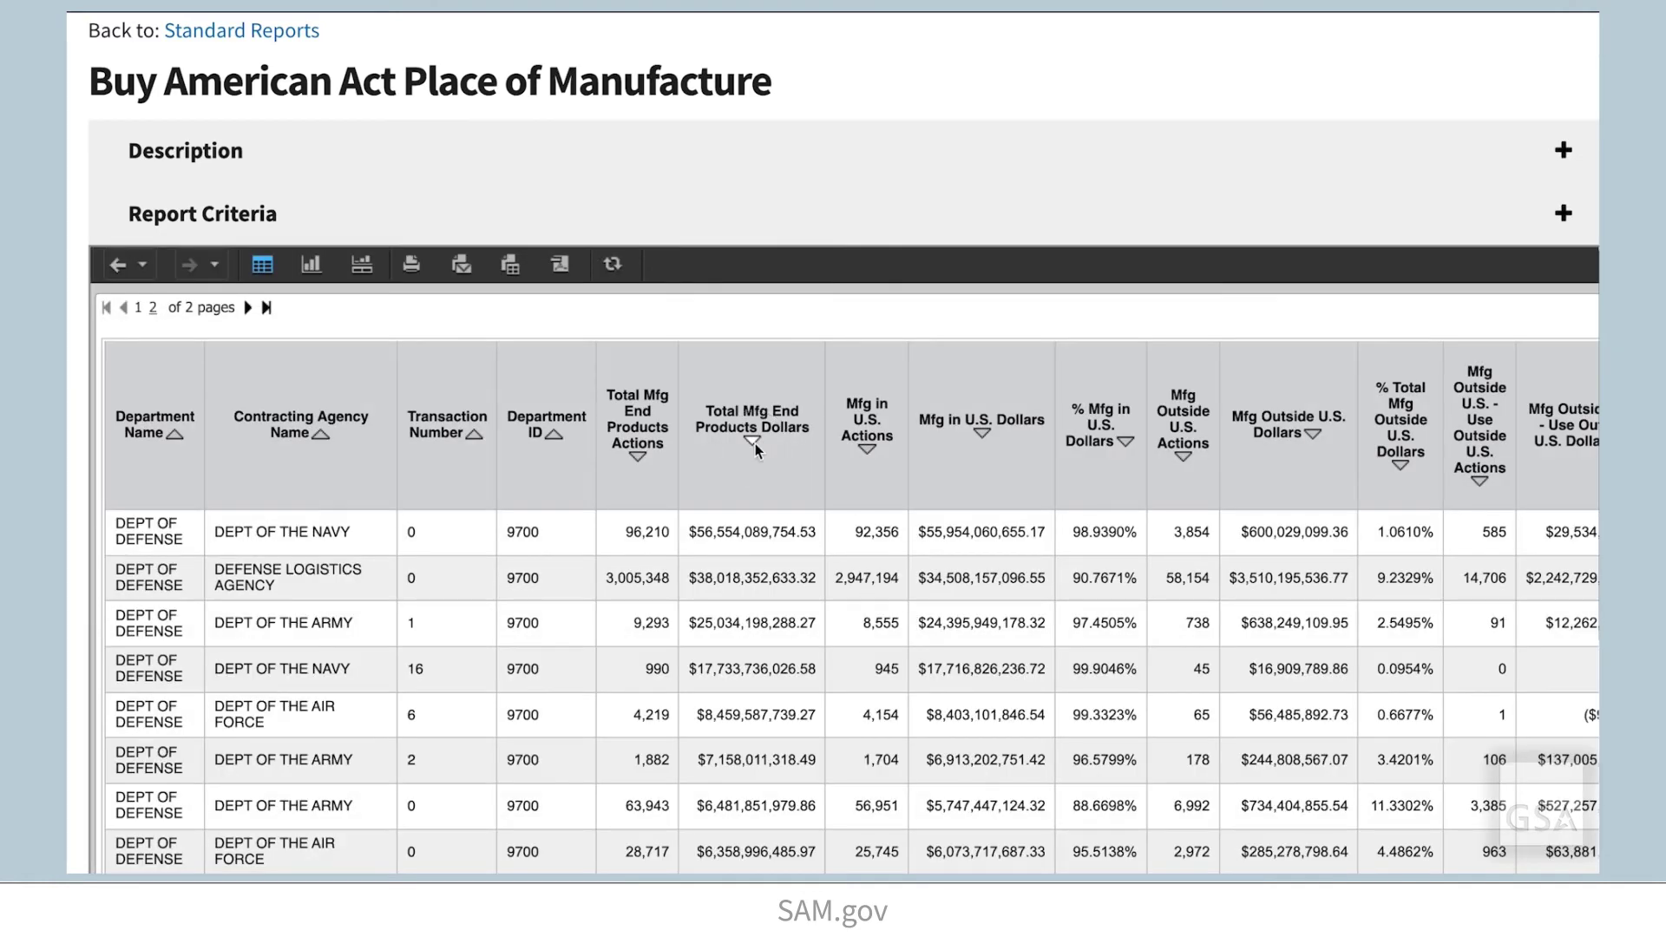
left_click(755, 444)
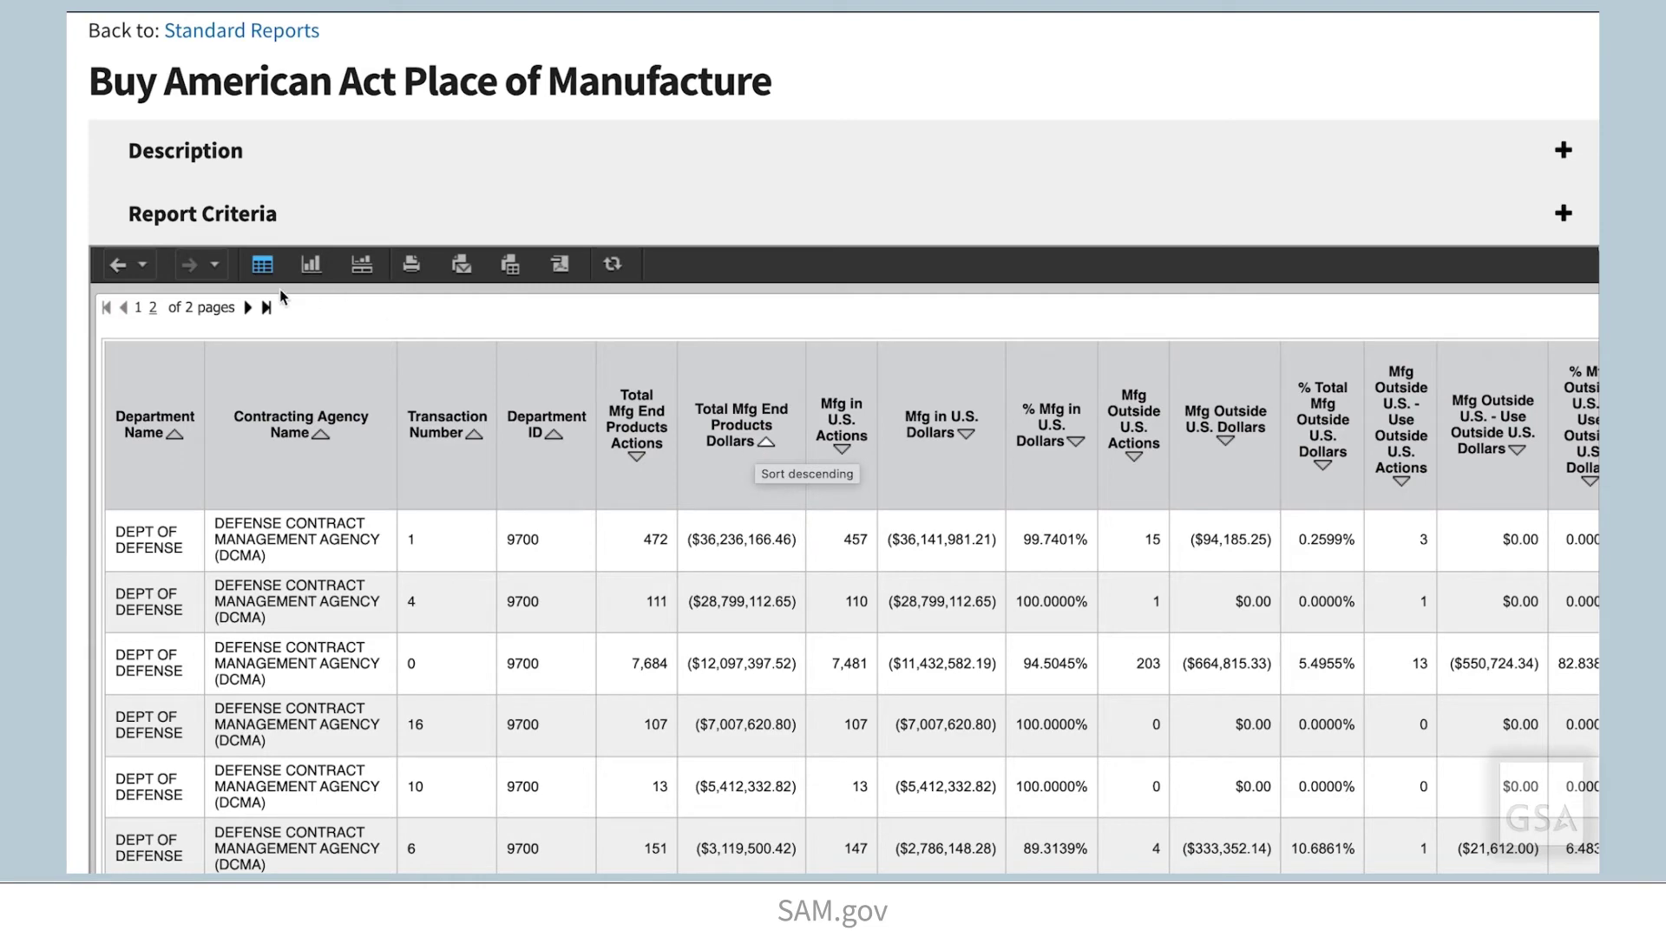
left_click(120, 268)
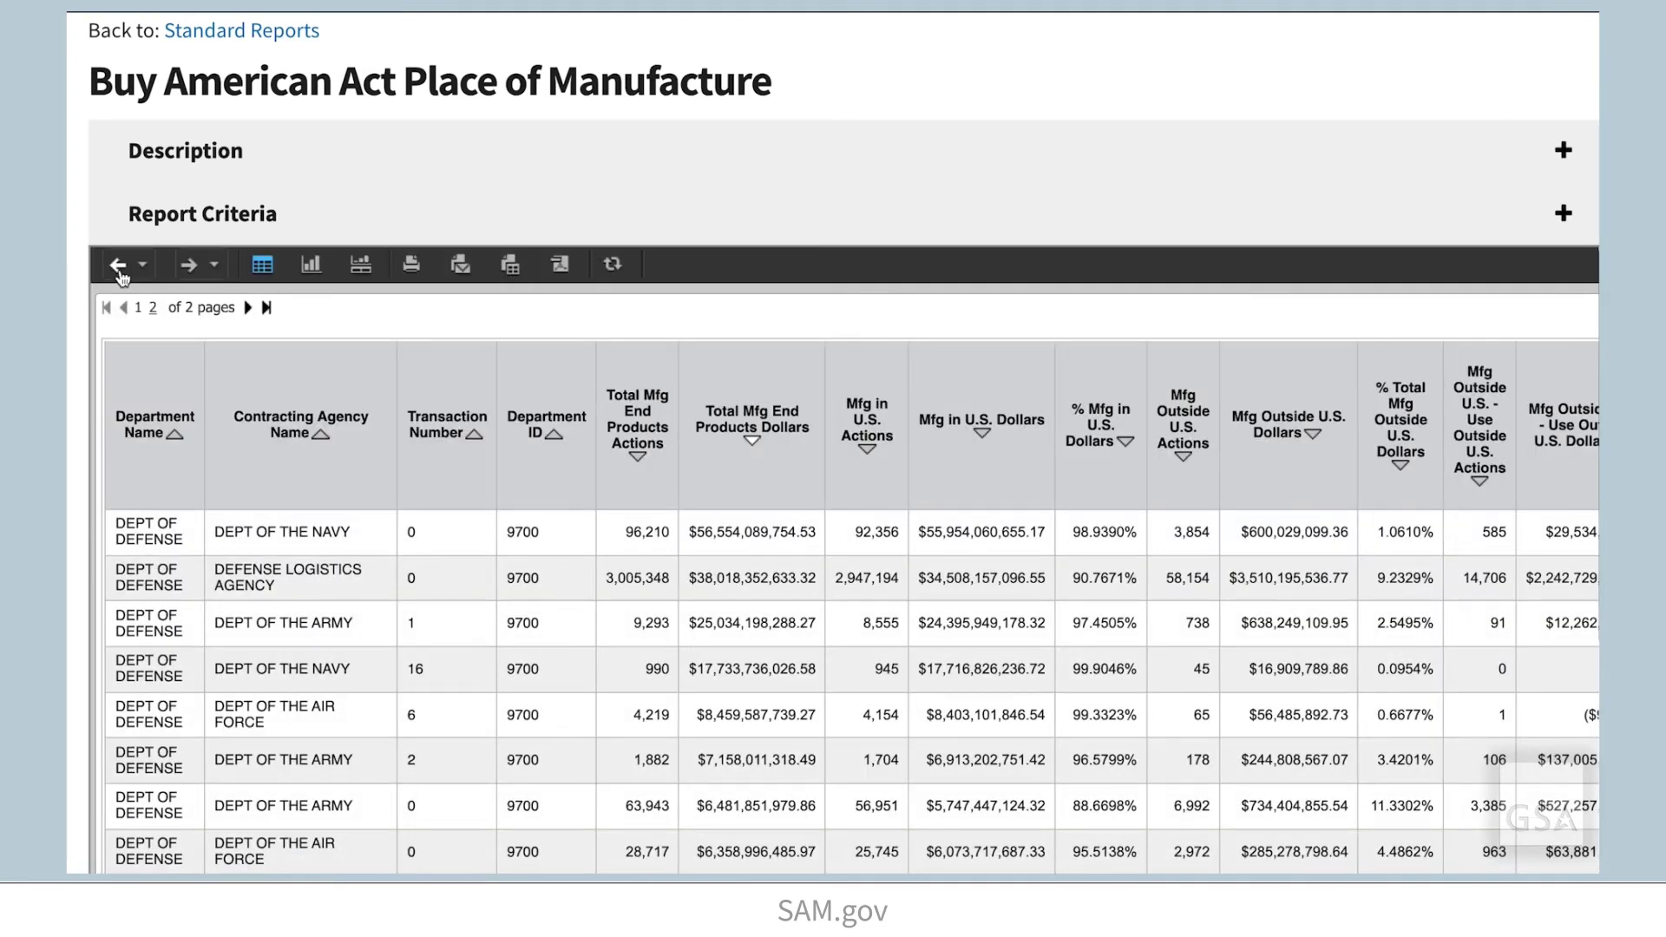
left_click(120, 267)
left_click(120, 268)
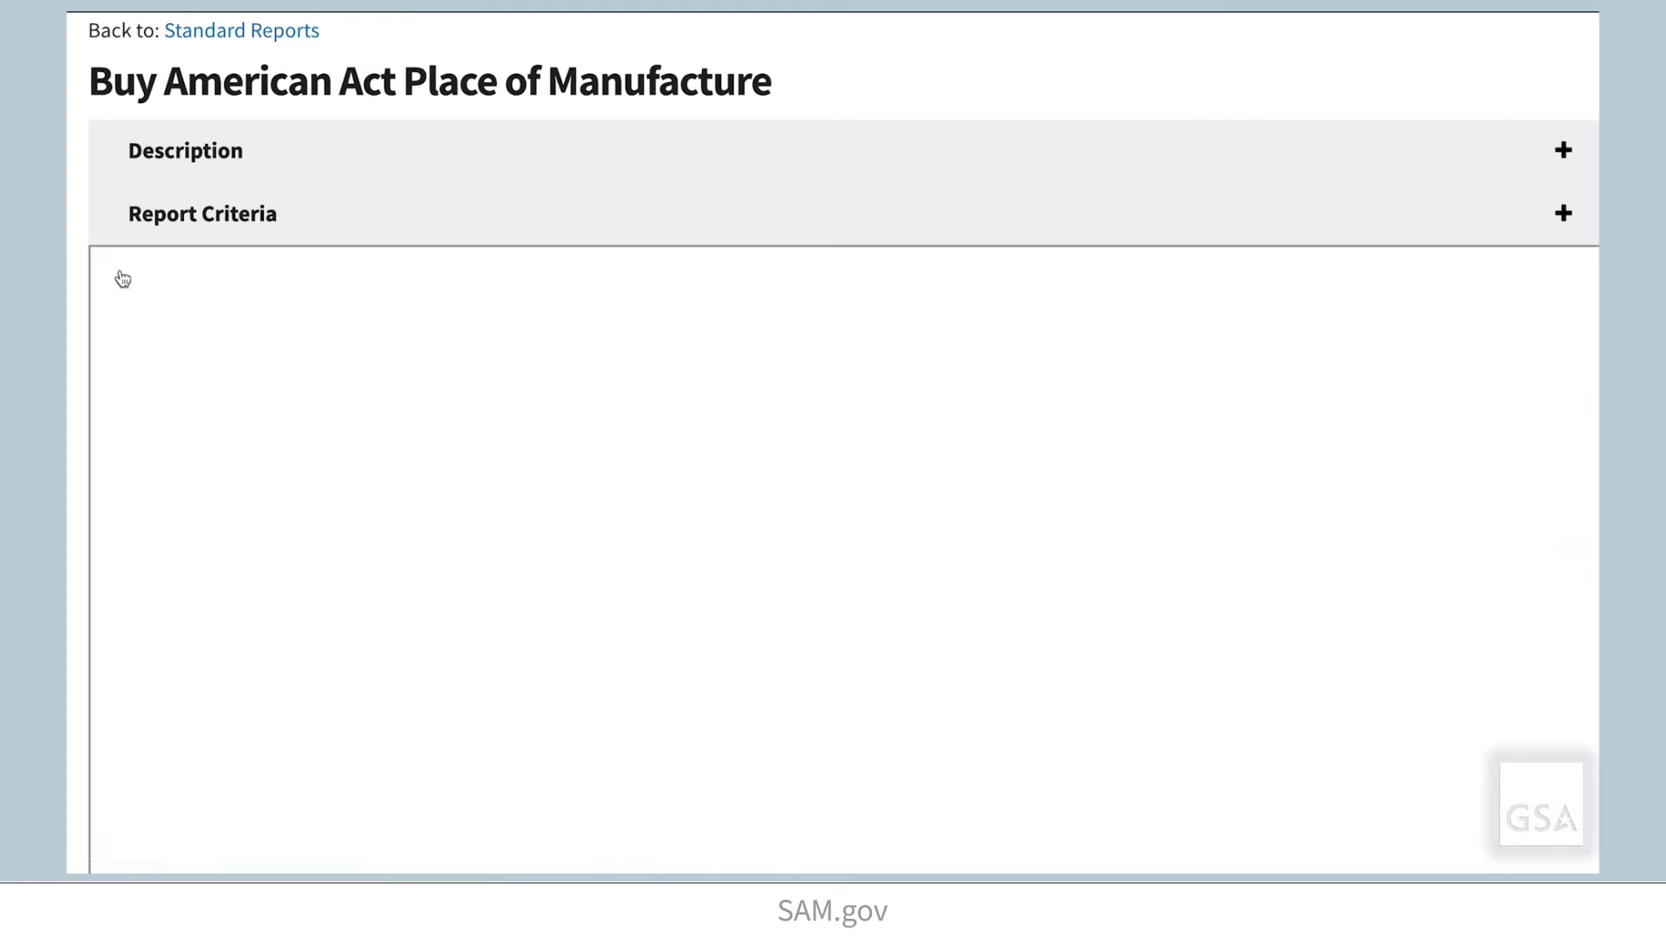
left_click(120, 267)
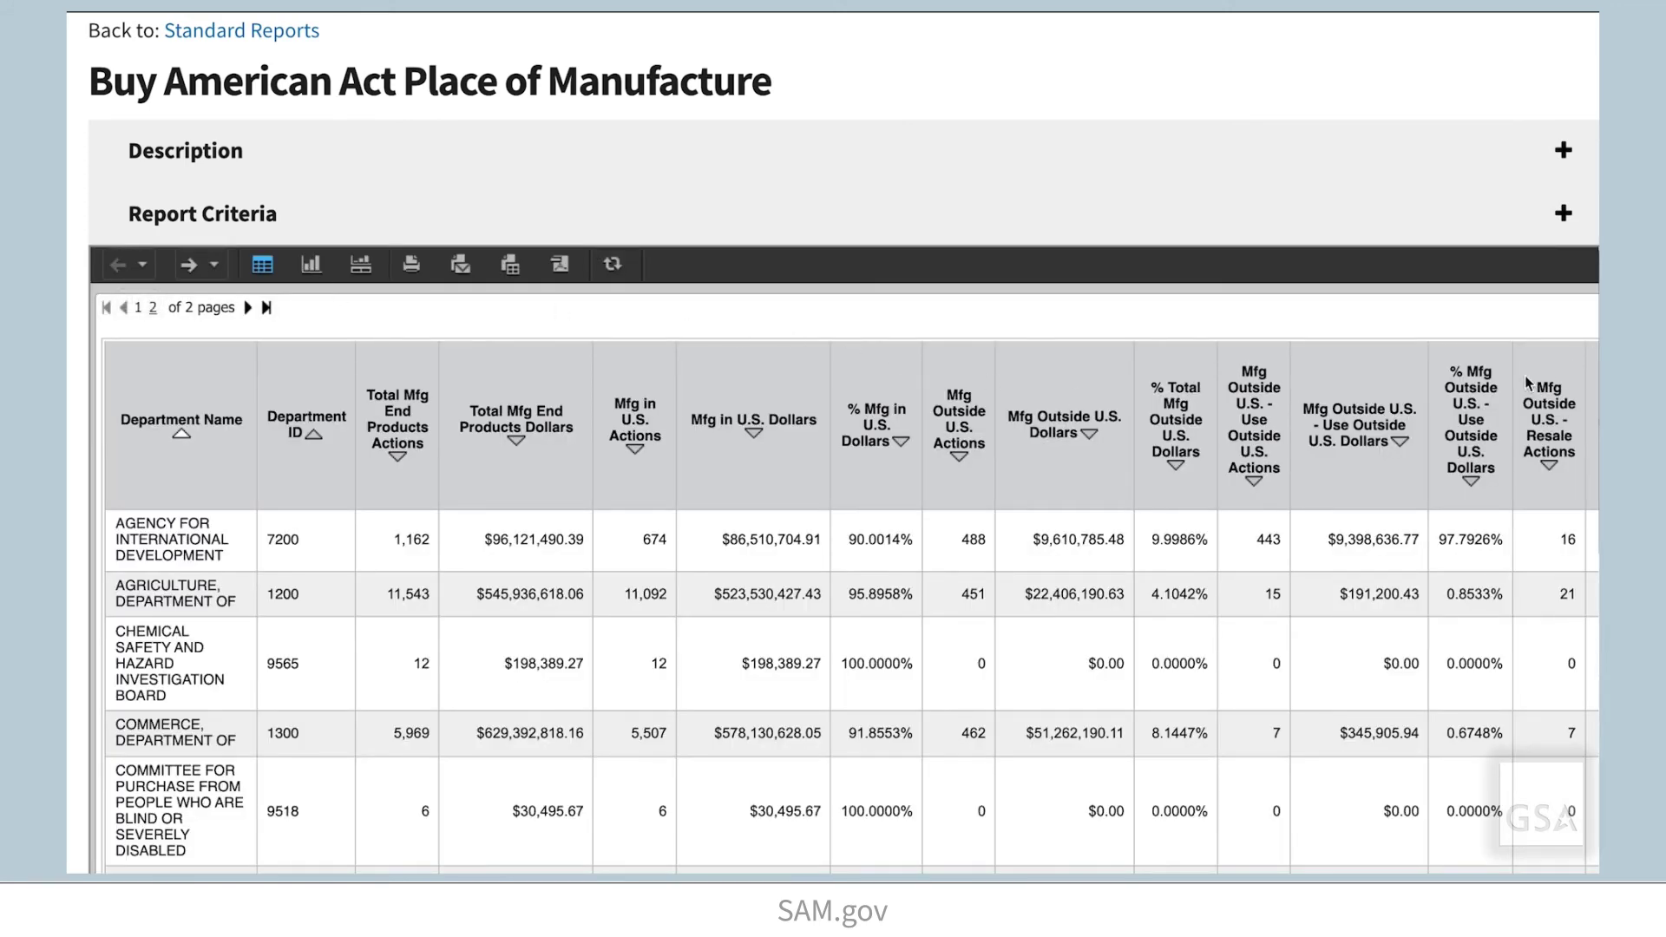
Expand the Appendix below the report results and read through its content.
scroll(1527, 408, "down", 10)
scroll(1545, 425, "down", 15)
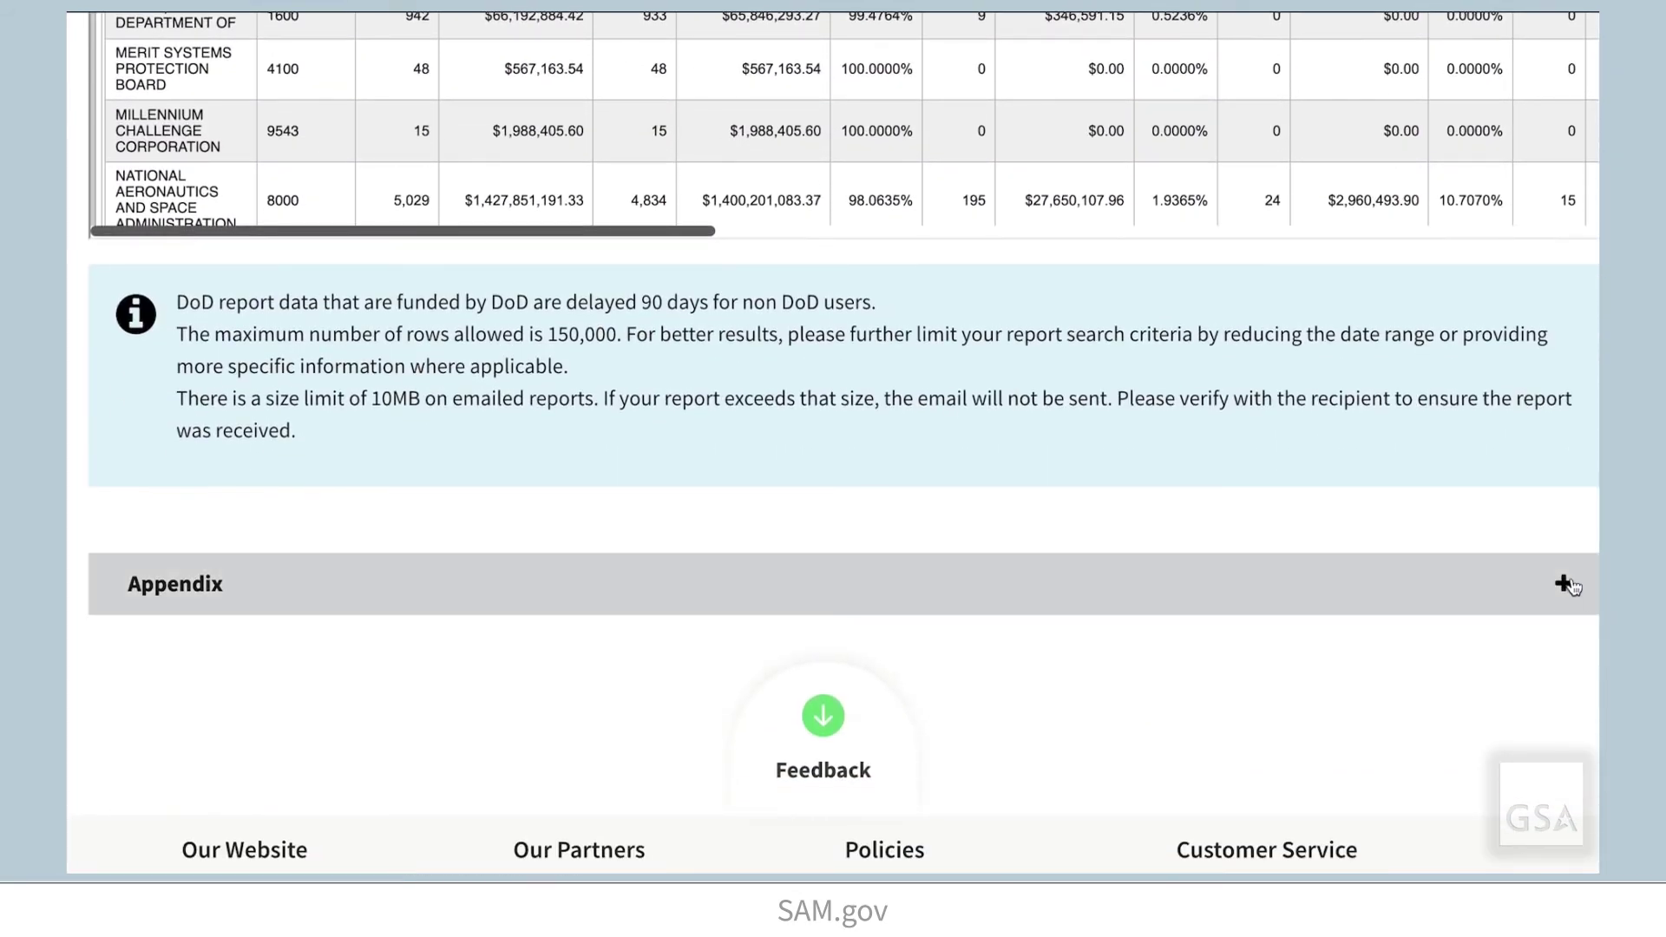
left_click(1569, 586)
scroll(1574, 588, "down", 4)
scroll(1575, 589, "down", 2)
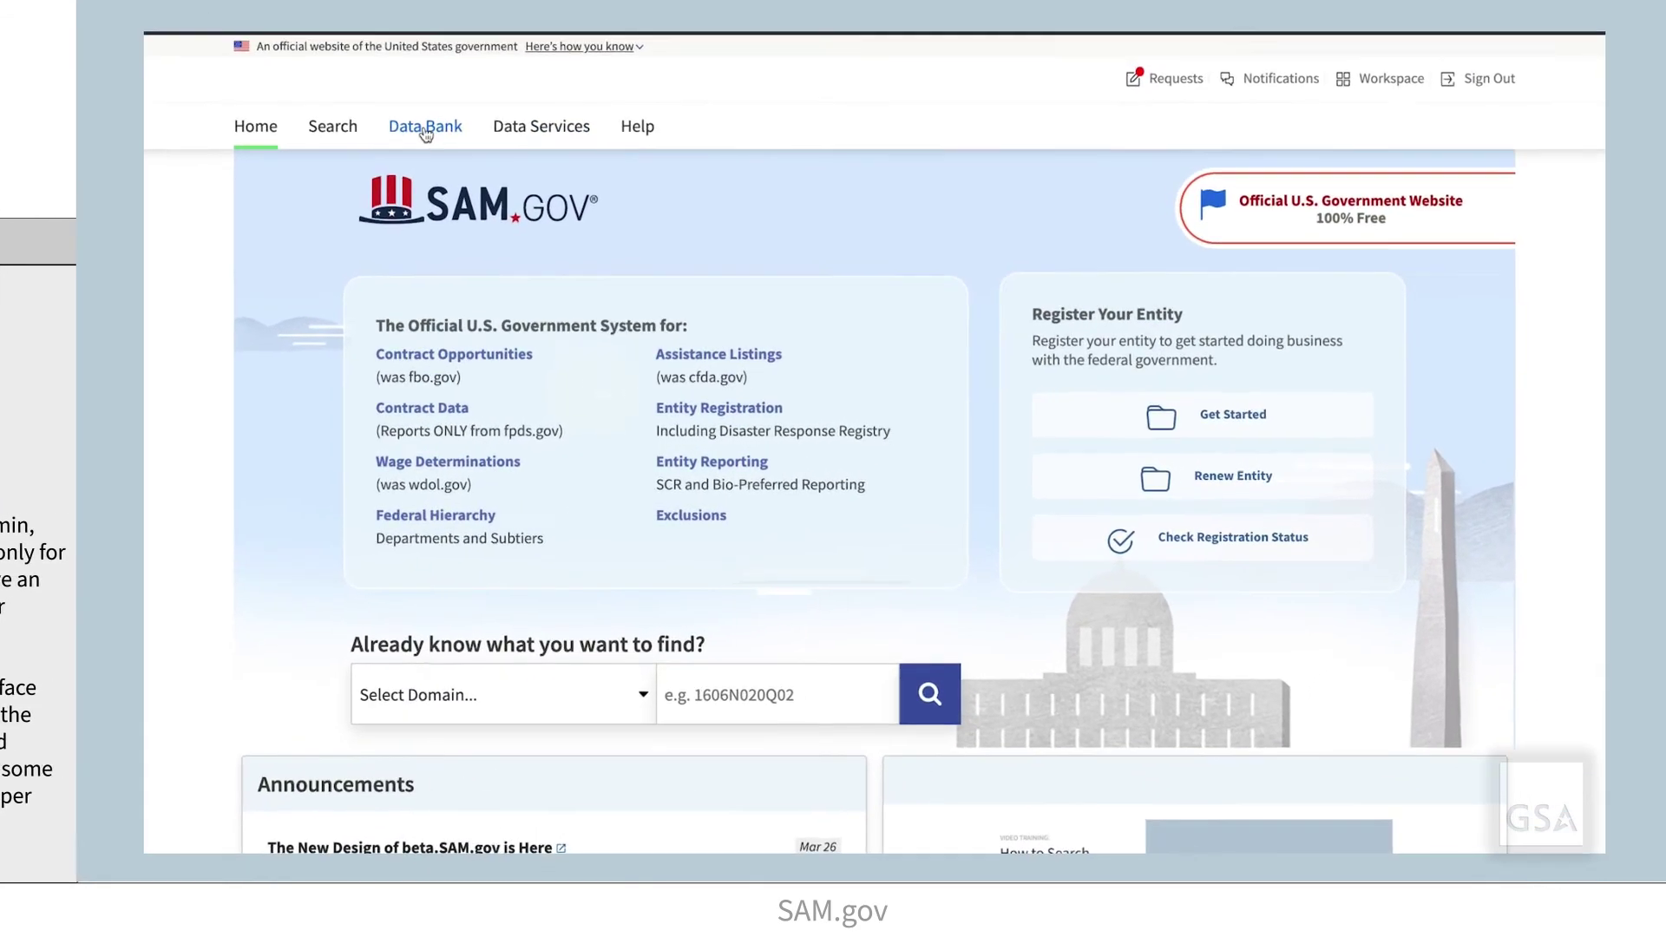
Show the administrative Contract Data reports in the Data Bank and open the Subscriptions page.
left_click(839, 232)
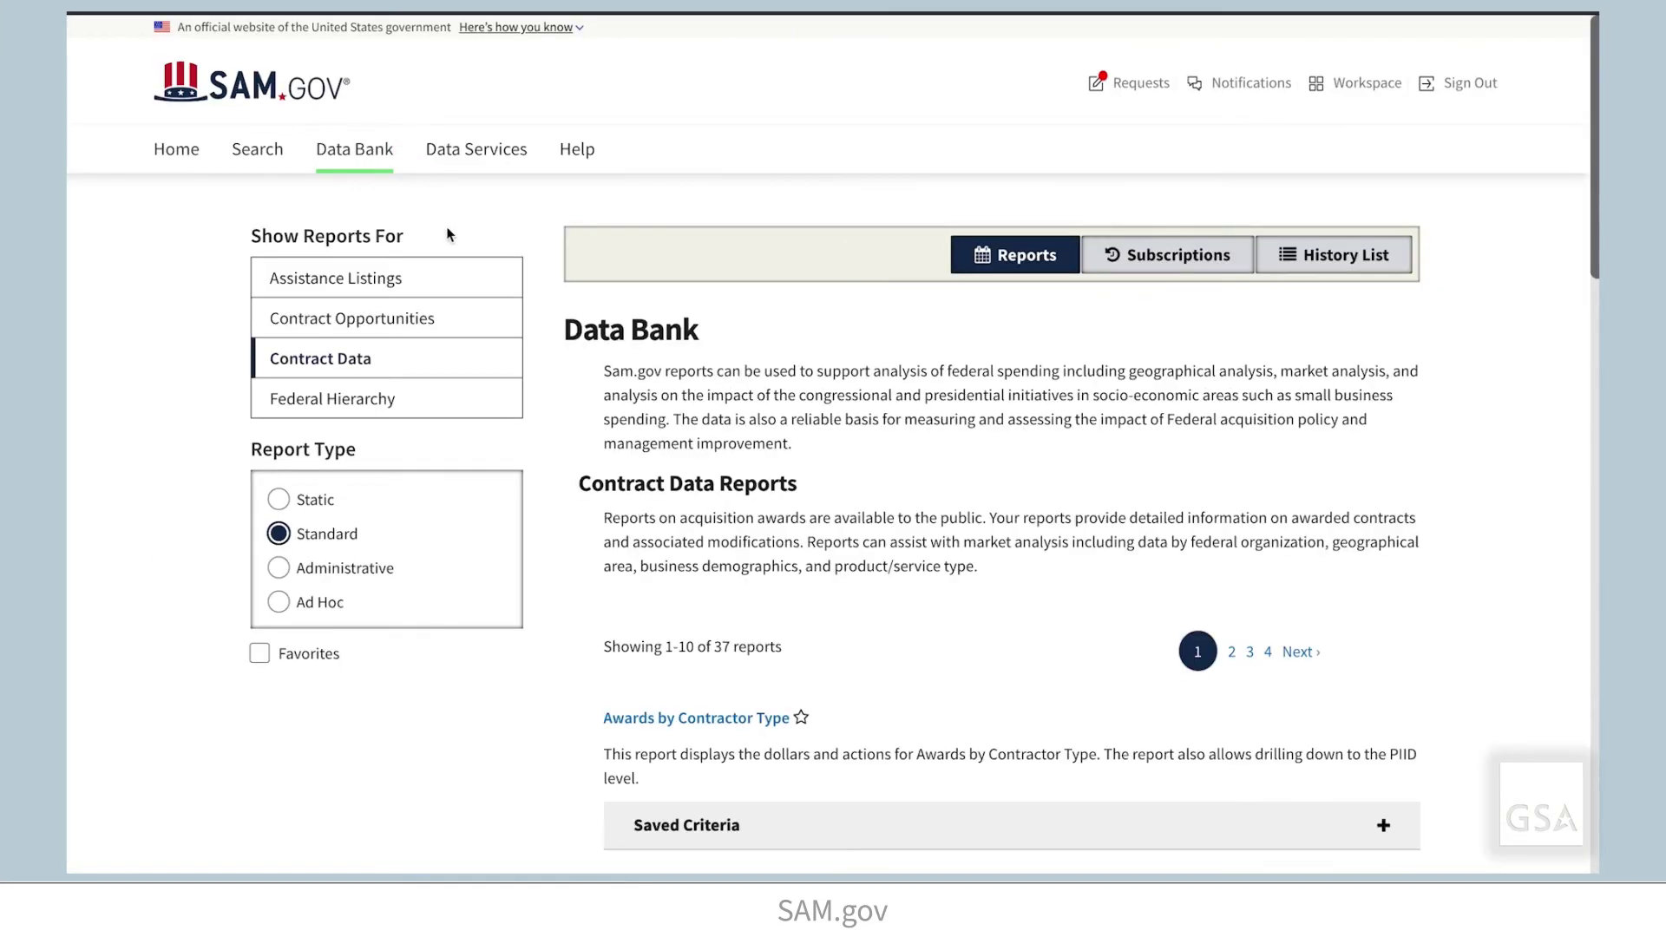
left_click(397, 368)
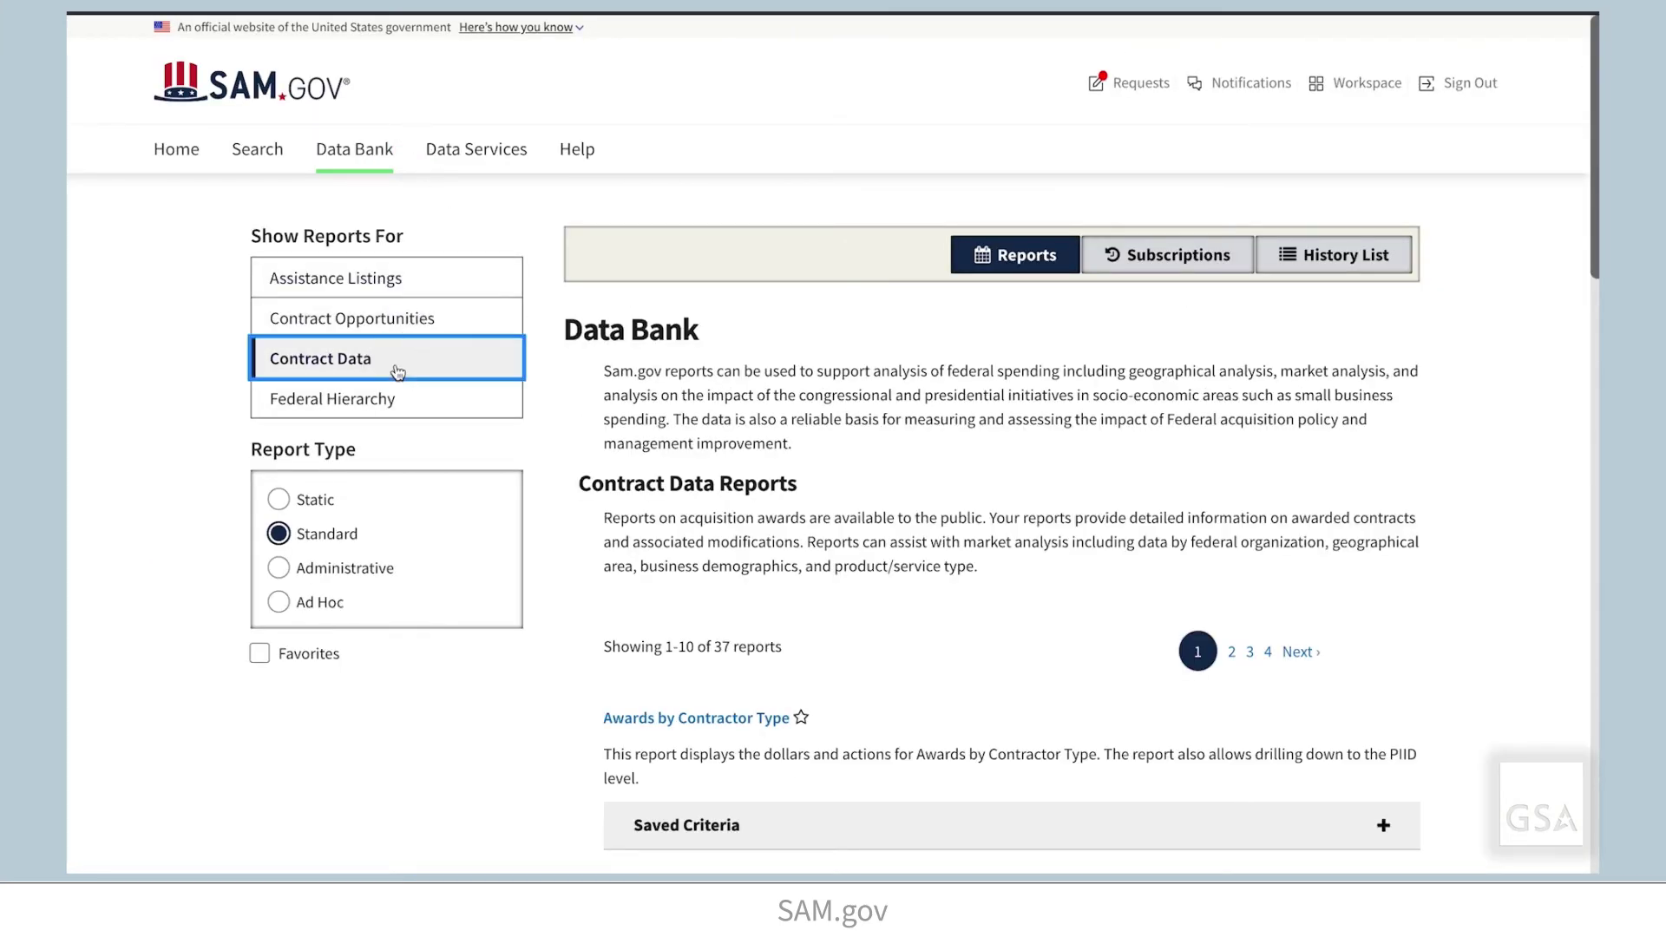
left_click(366, 572)
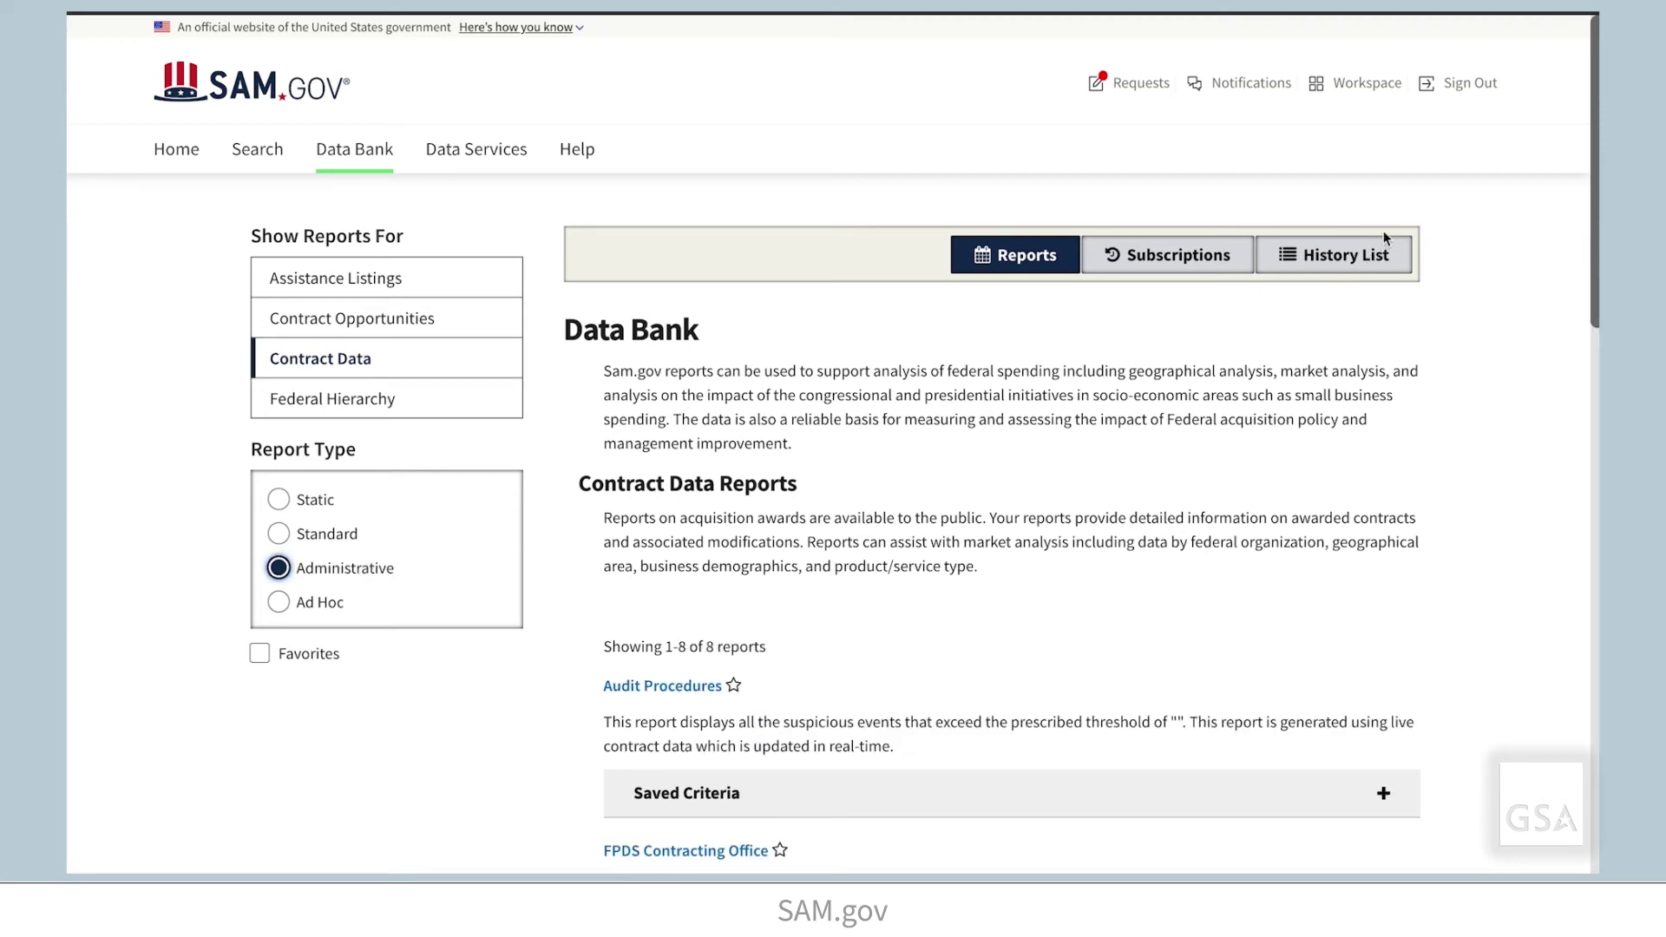
left_click_drag(1590, 184, 1592, 239)
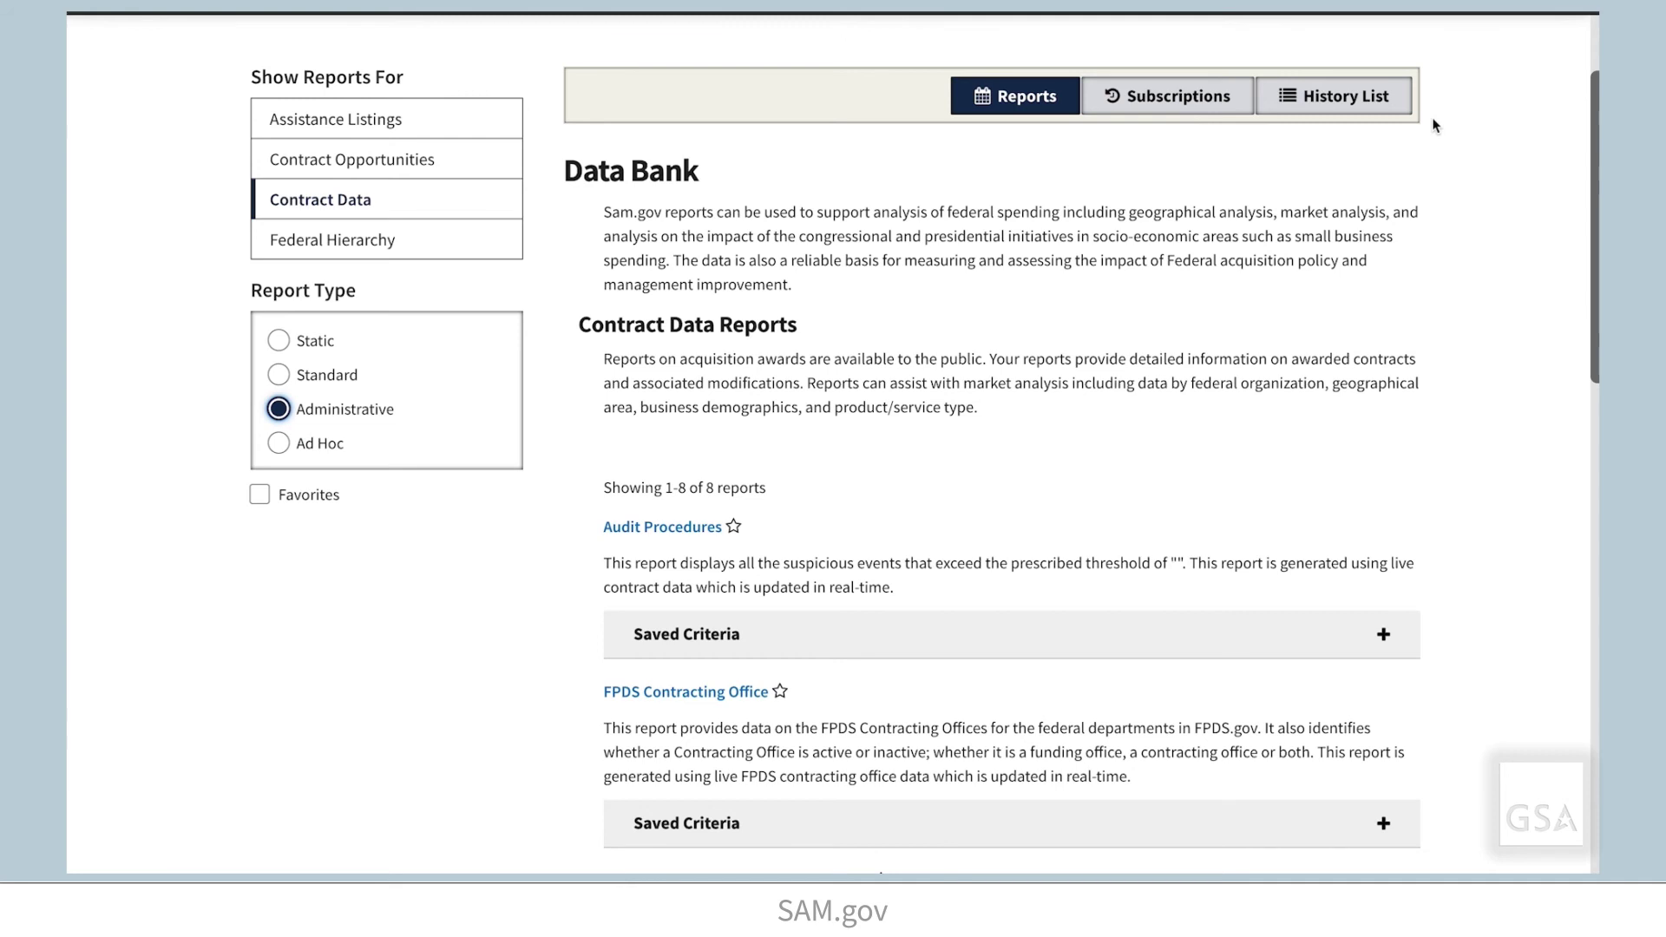
left_click(1207, 110)
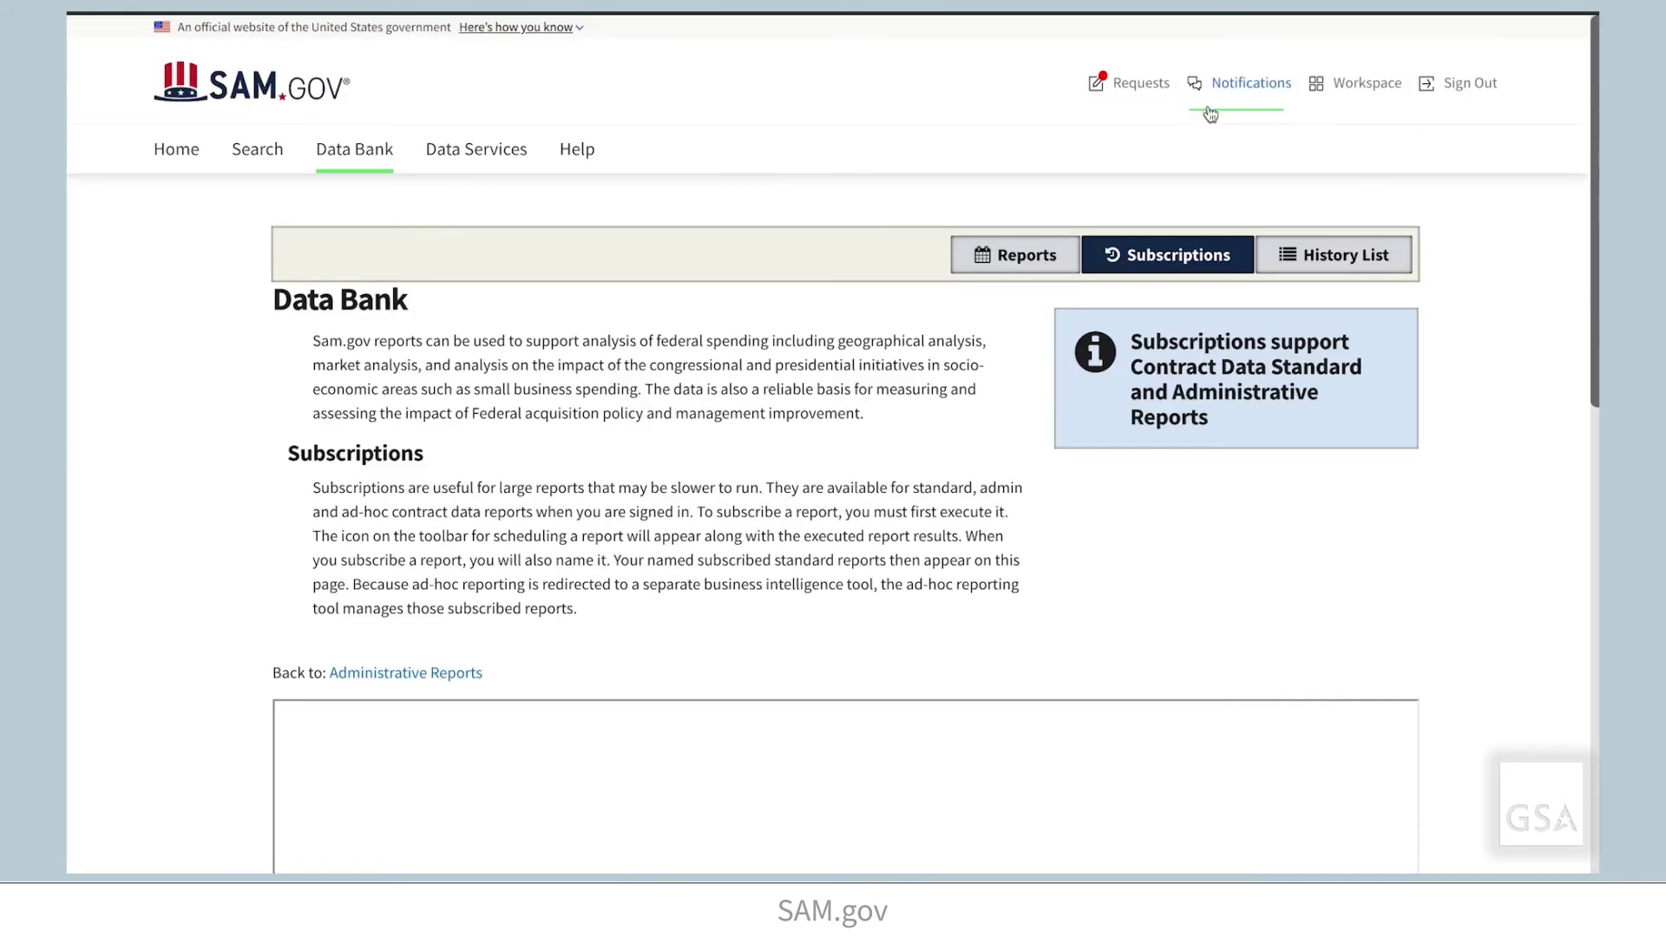
View the Data Bank's History List, and return to the administrative Contract Data reports to look through the available ones.
left_click(1360, 262)
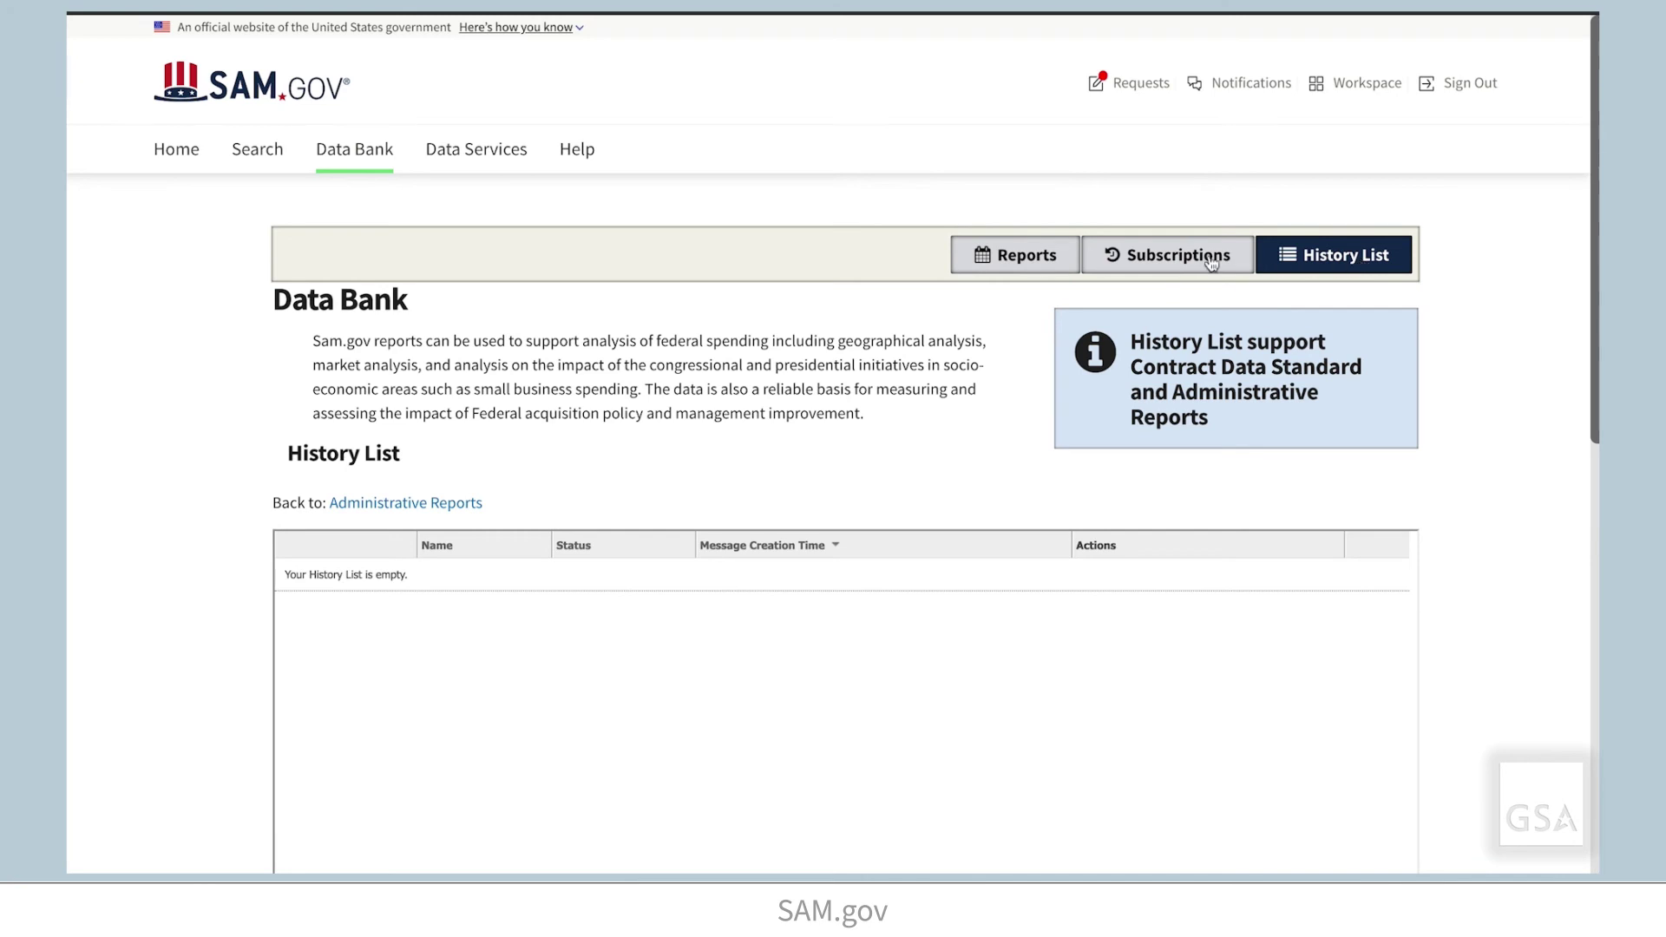
left_click(1025, 260)
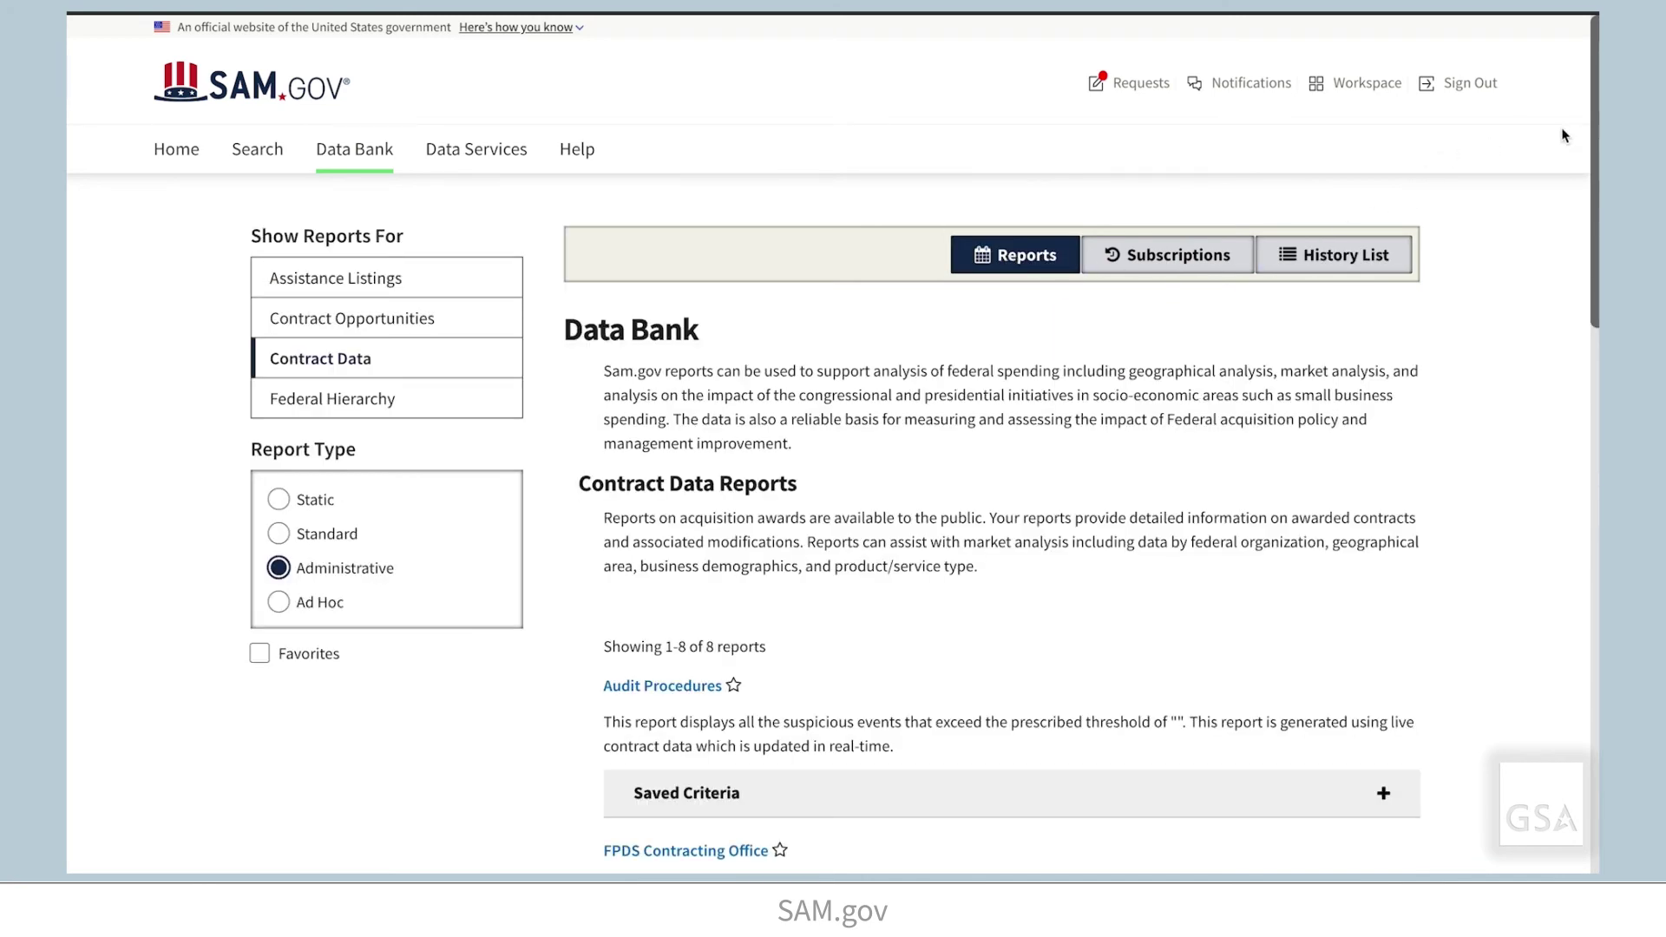
left_click_drag(1595, 117, 1594, 215)
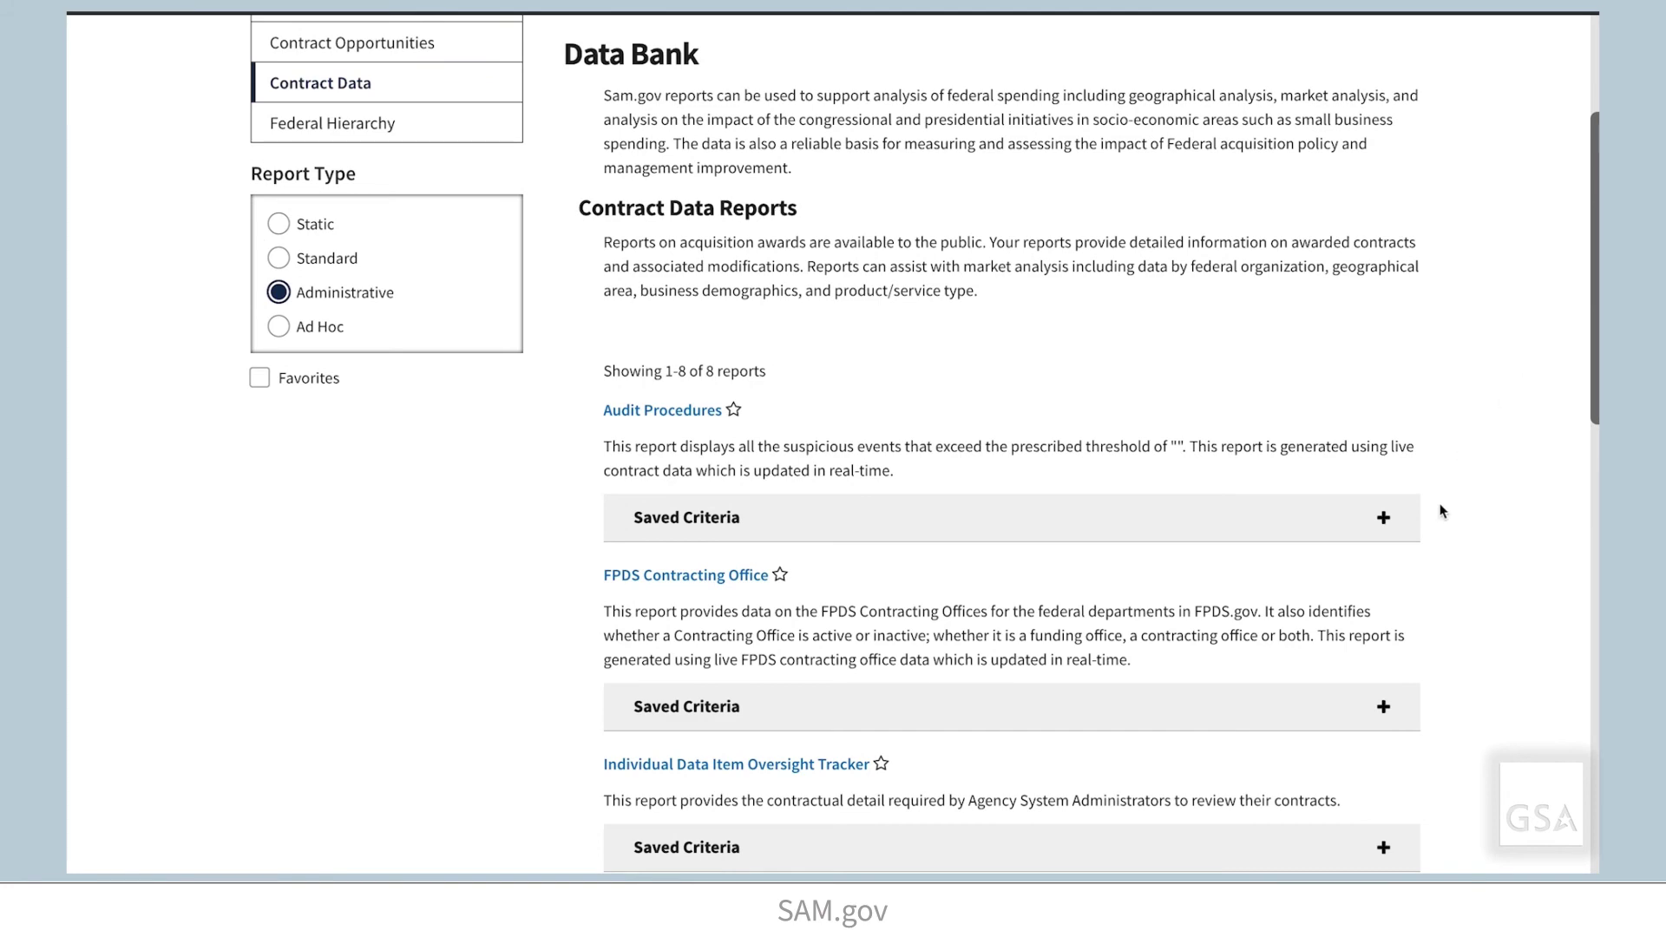
left_click_drag(1595, 401, 1596, 483)
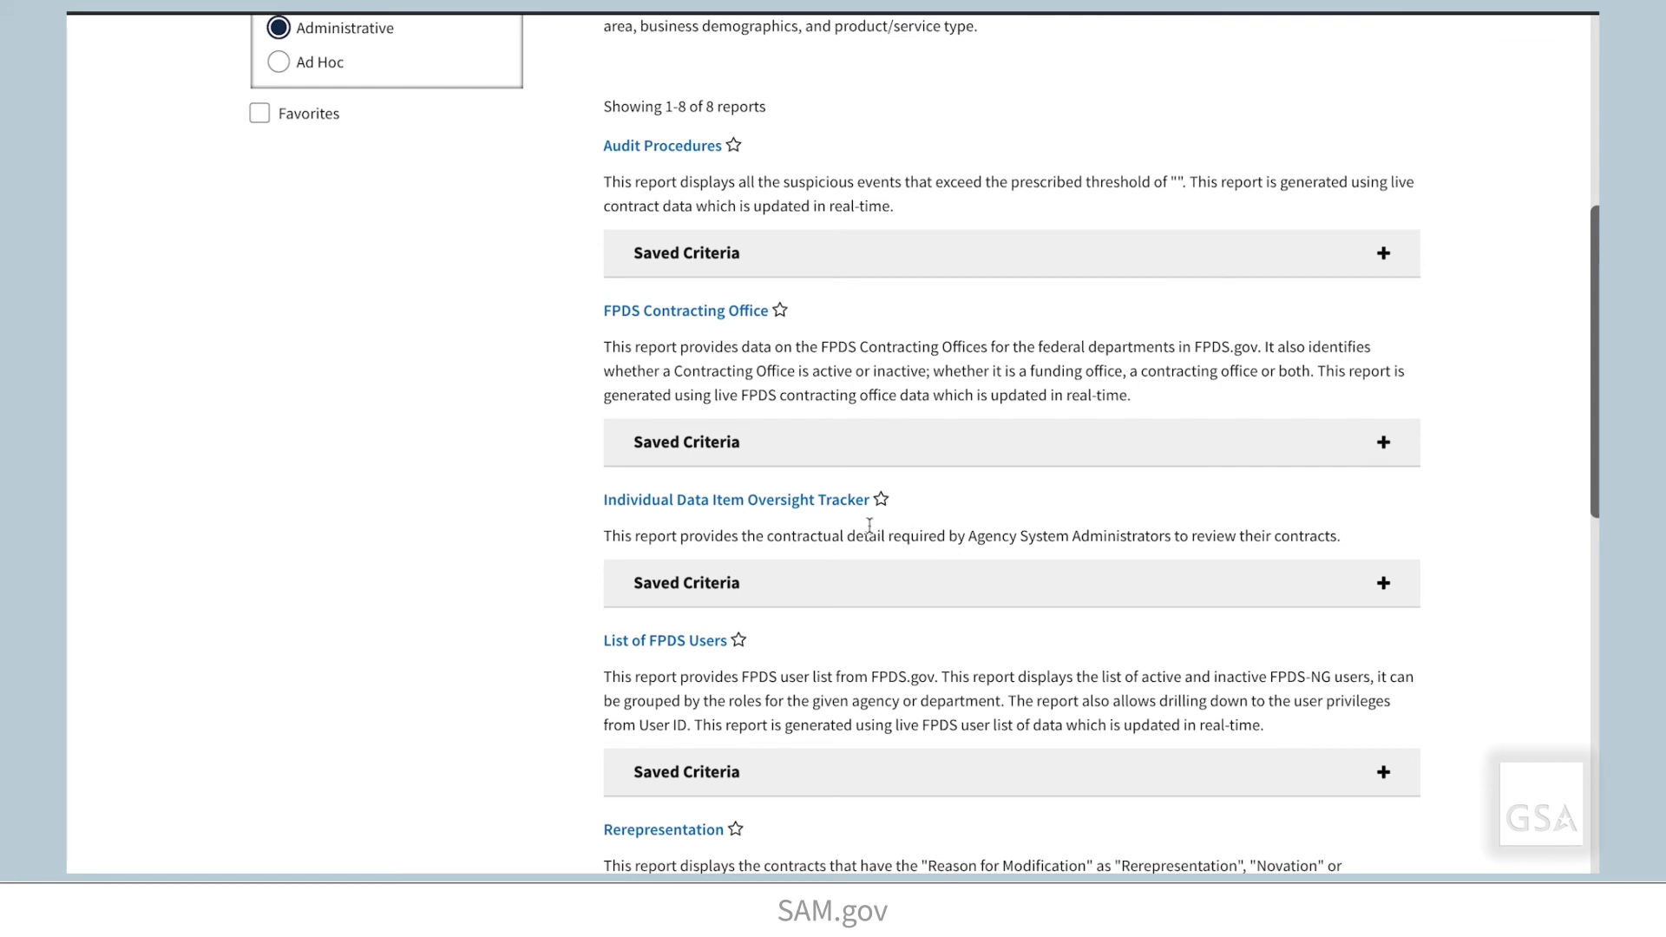
Run the FPDS Contracting Office report with a created date range from 1/1/2018 to 12/31/2018.
left_click(717, 310)
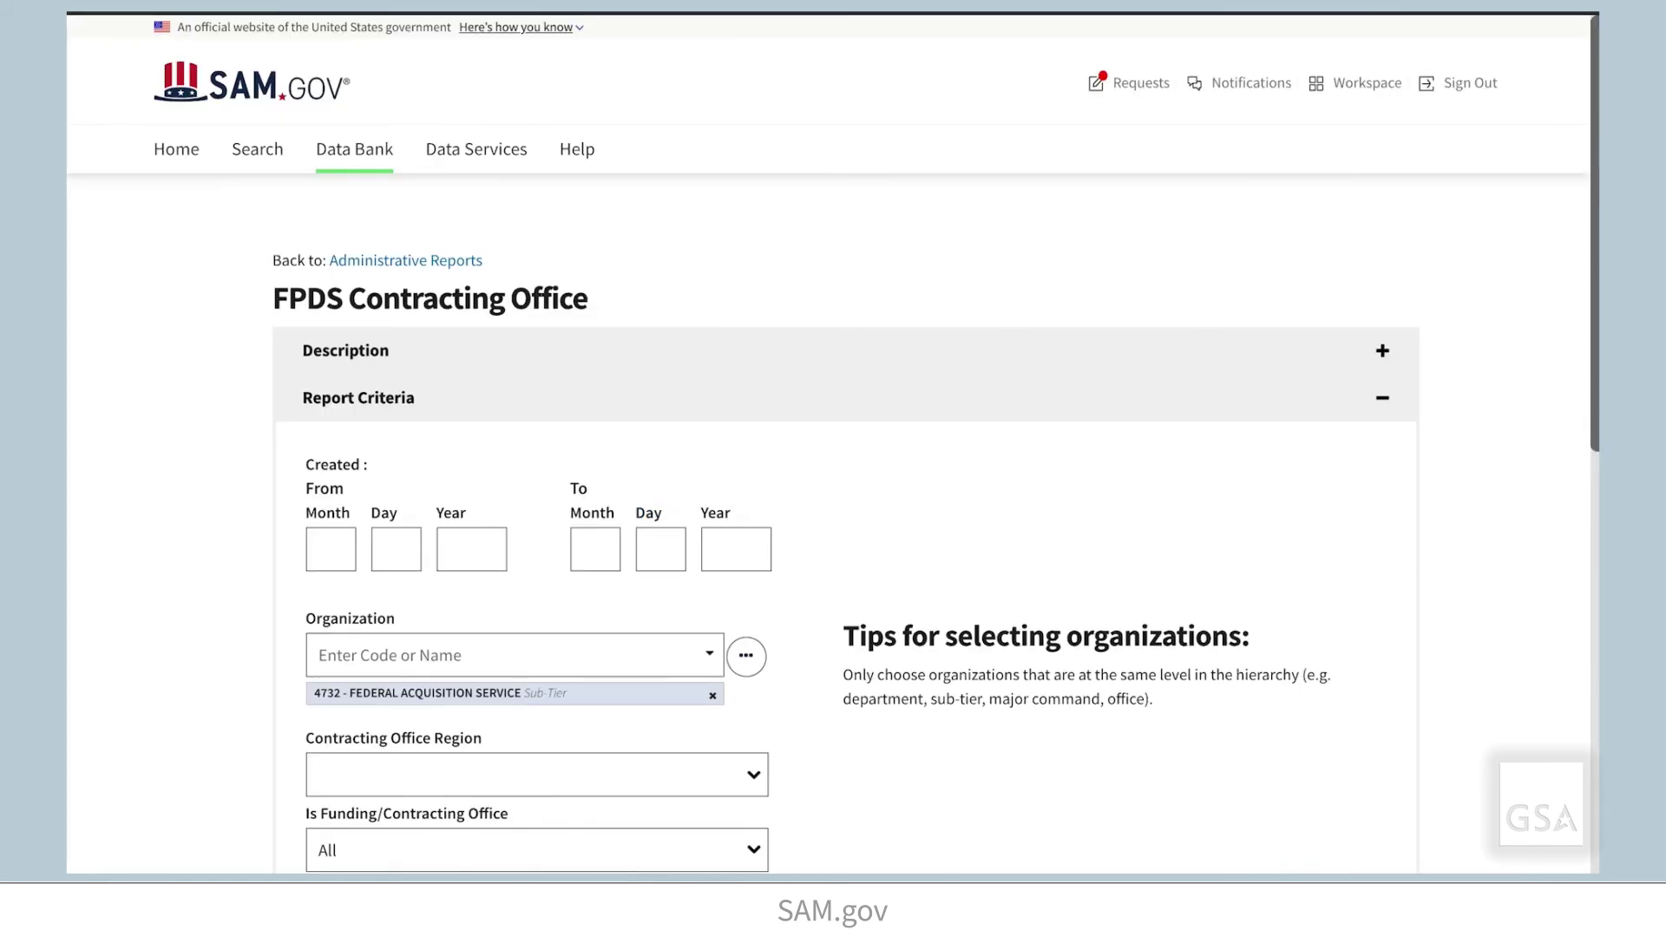
left_click_drag(1593, 217, 1594, 328)
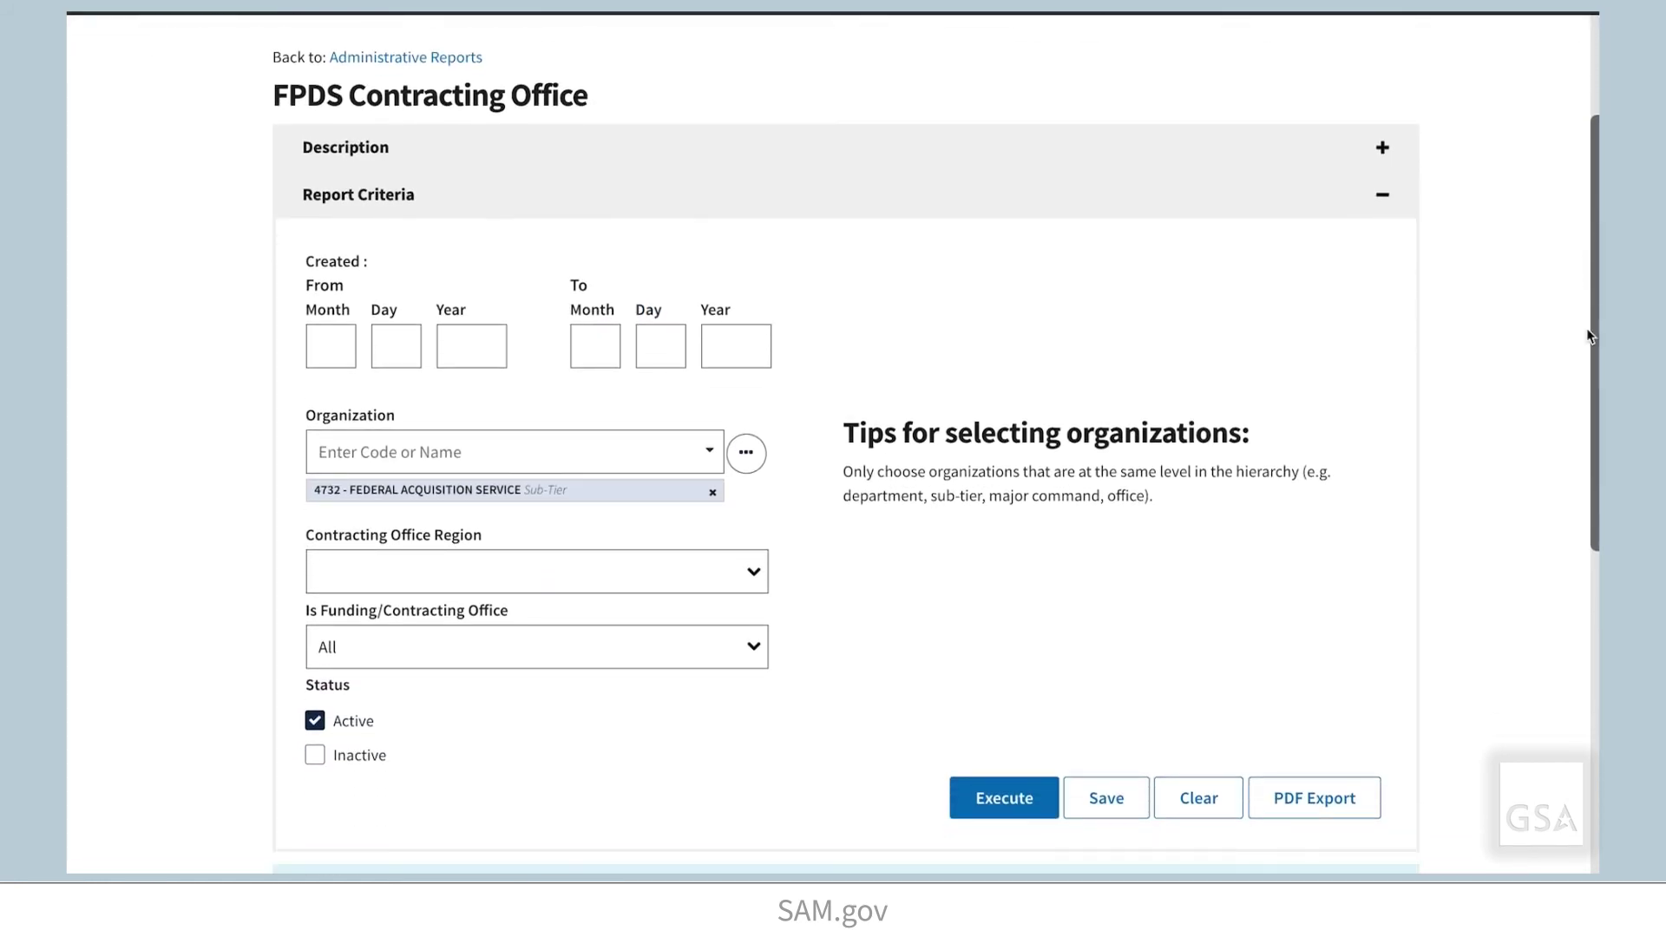
left_click(341, 347)
type("1")
key("Tab")
type("1")
key("Tab")
type("201812")
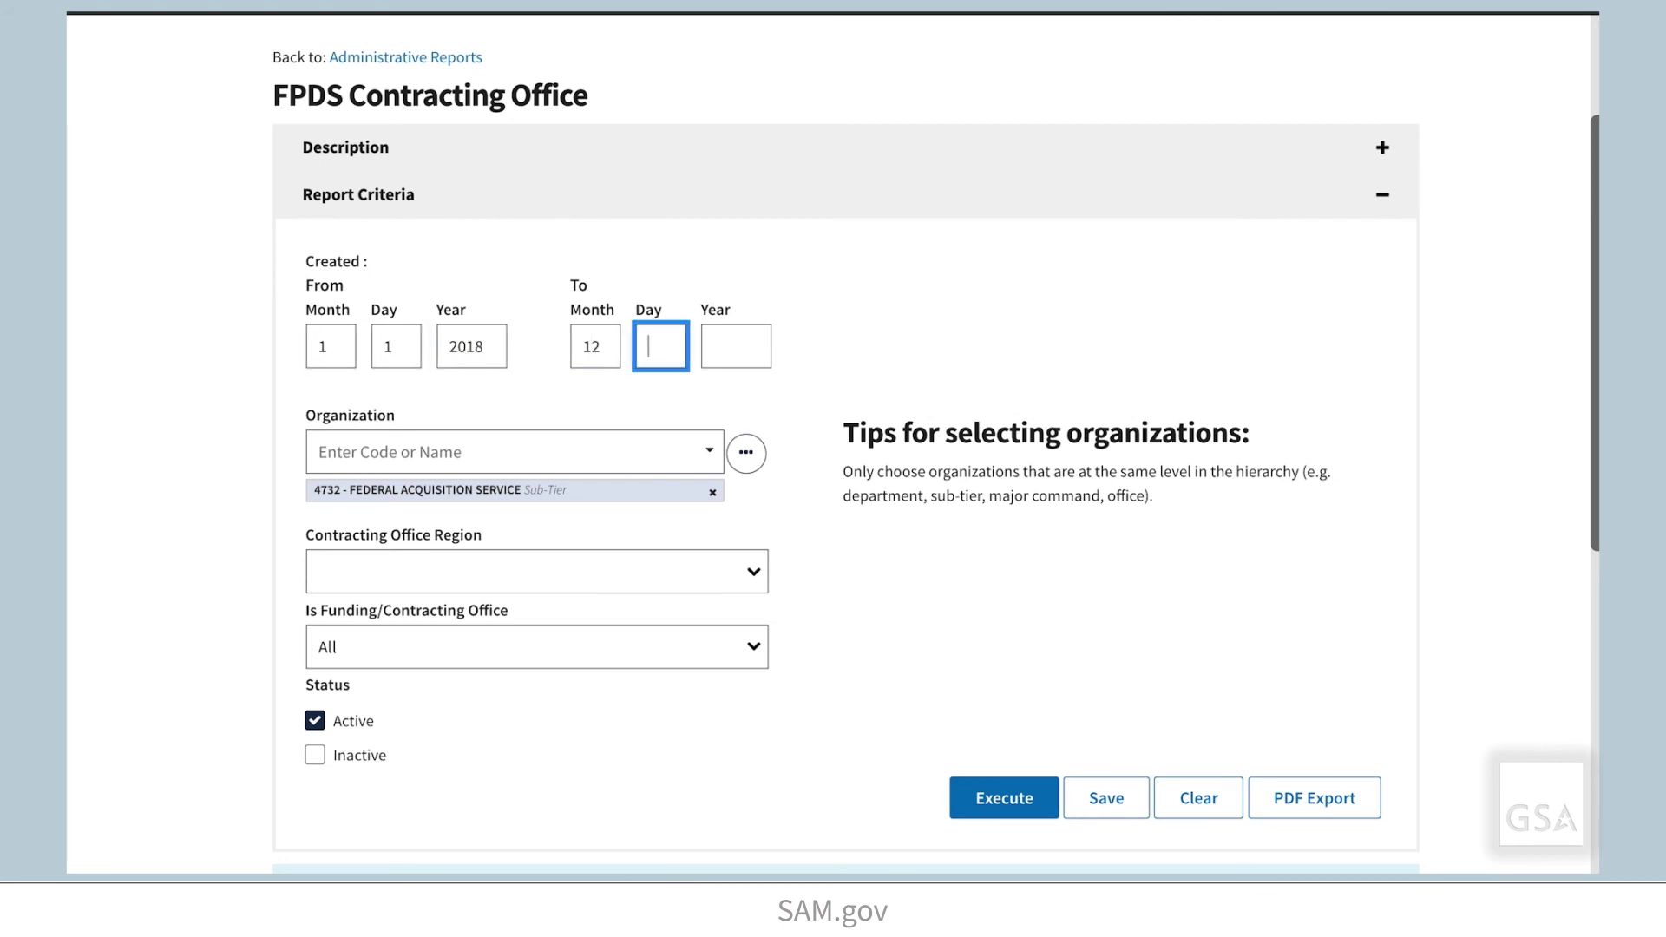
type("31")
type("2018")
left_click(1011, 800)
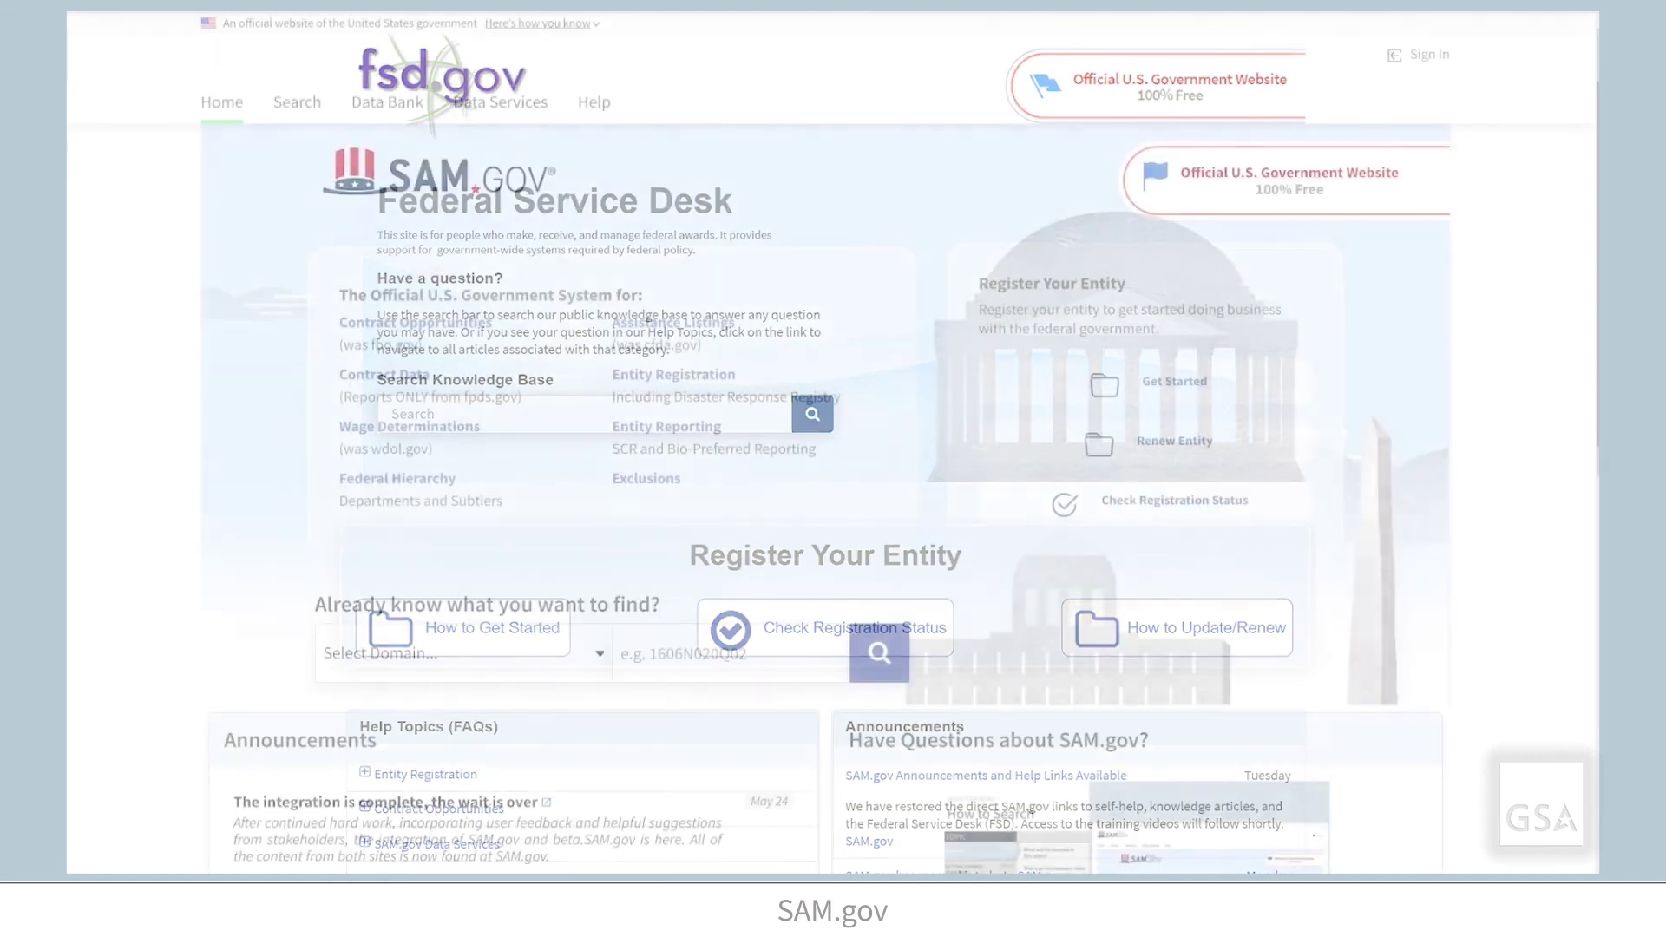
Expand the Feedback section near the end of the SAM.gov home page and activate its comment box.
scroll(833, 443, "down", 6)
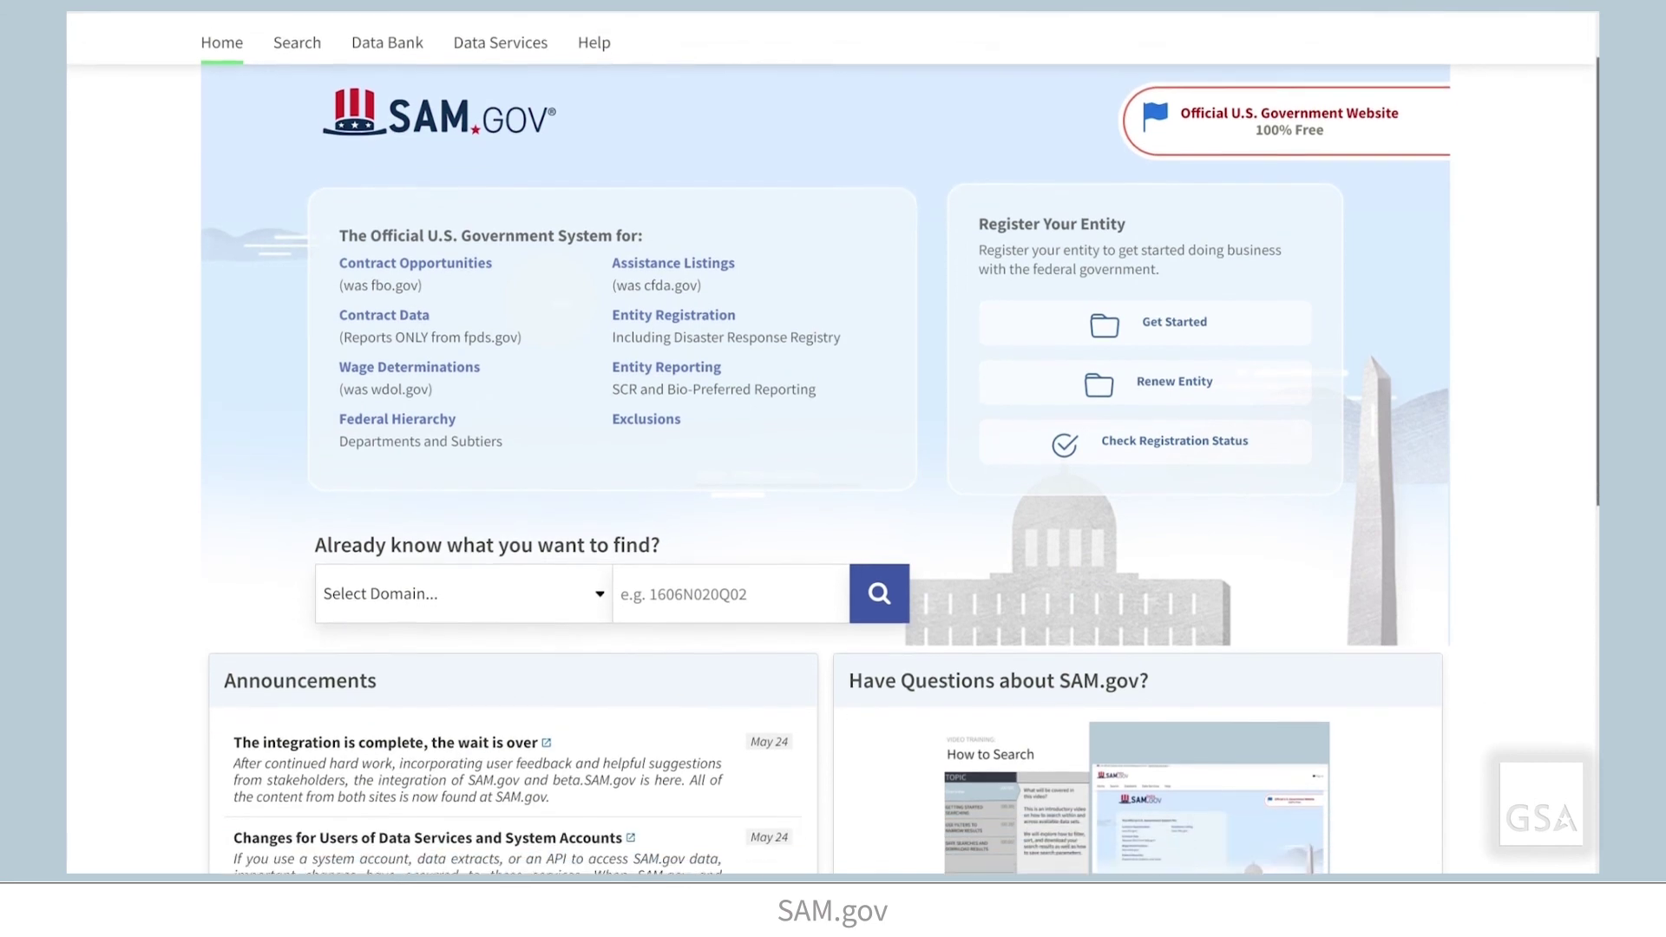
scroll(949, 536, "down", 4)
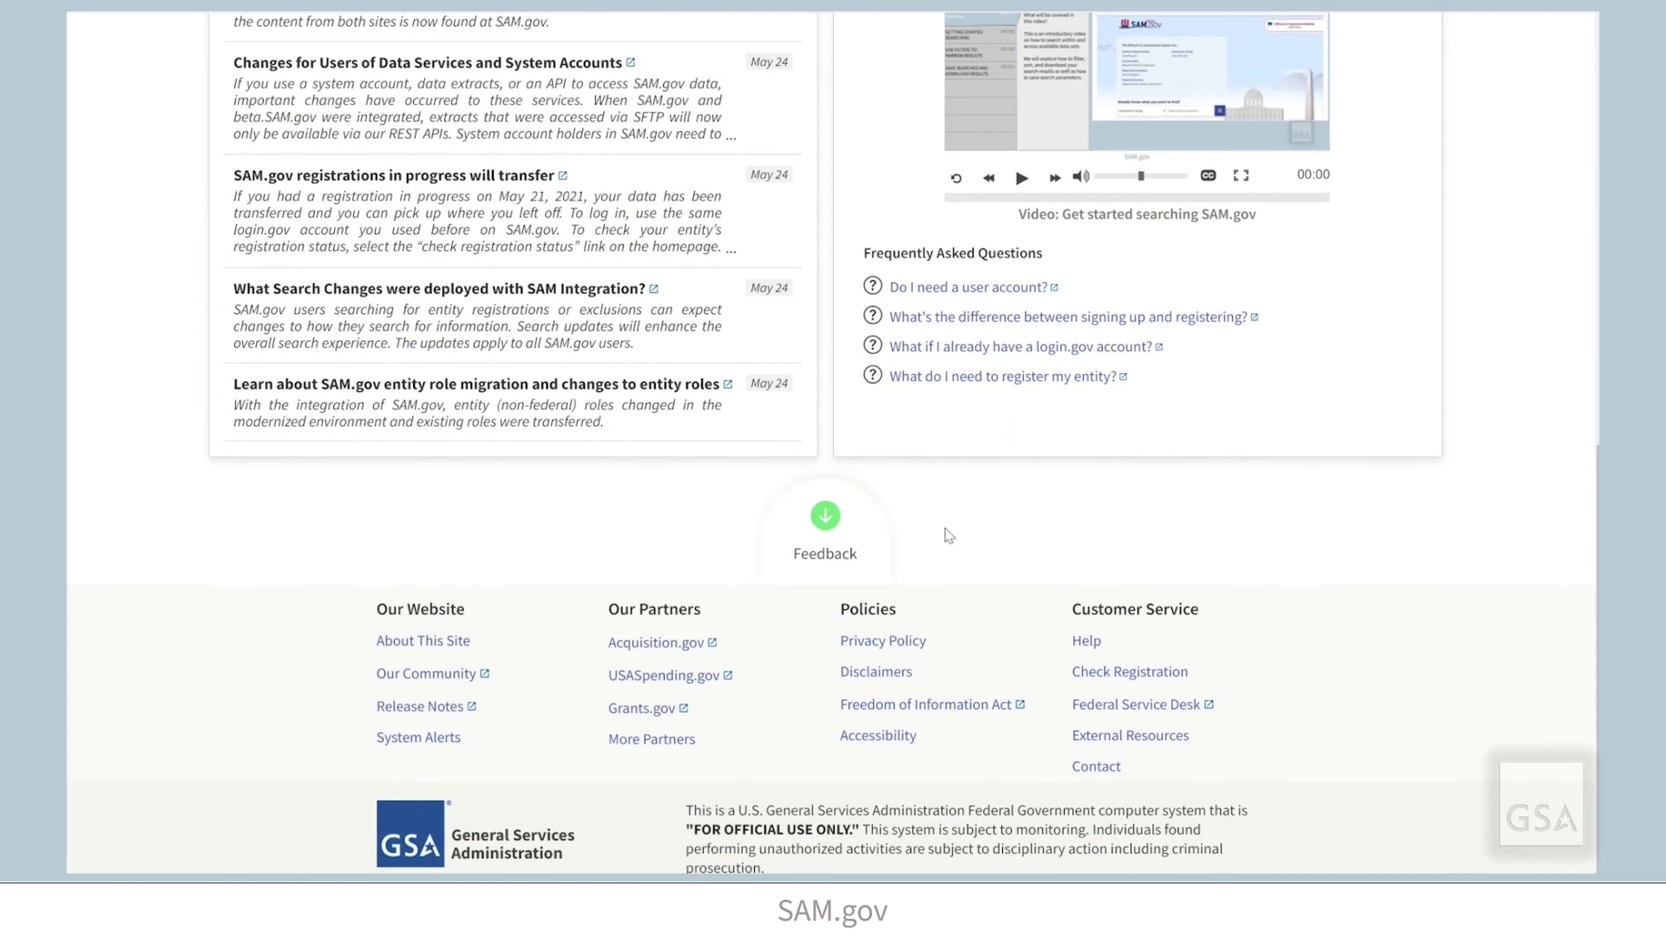
left_click(868, 529)
left_click(907, 495)
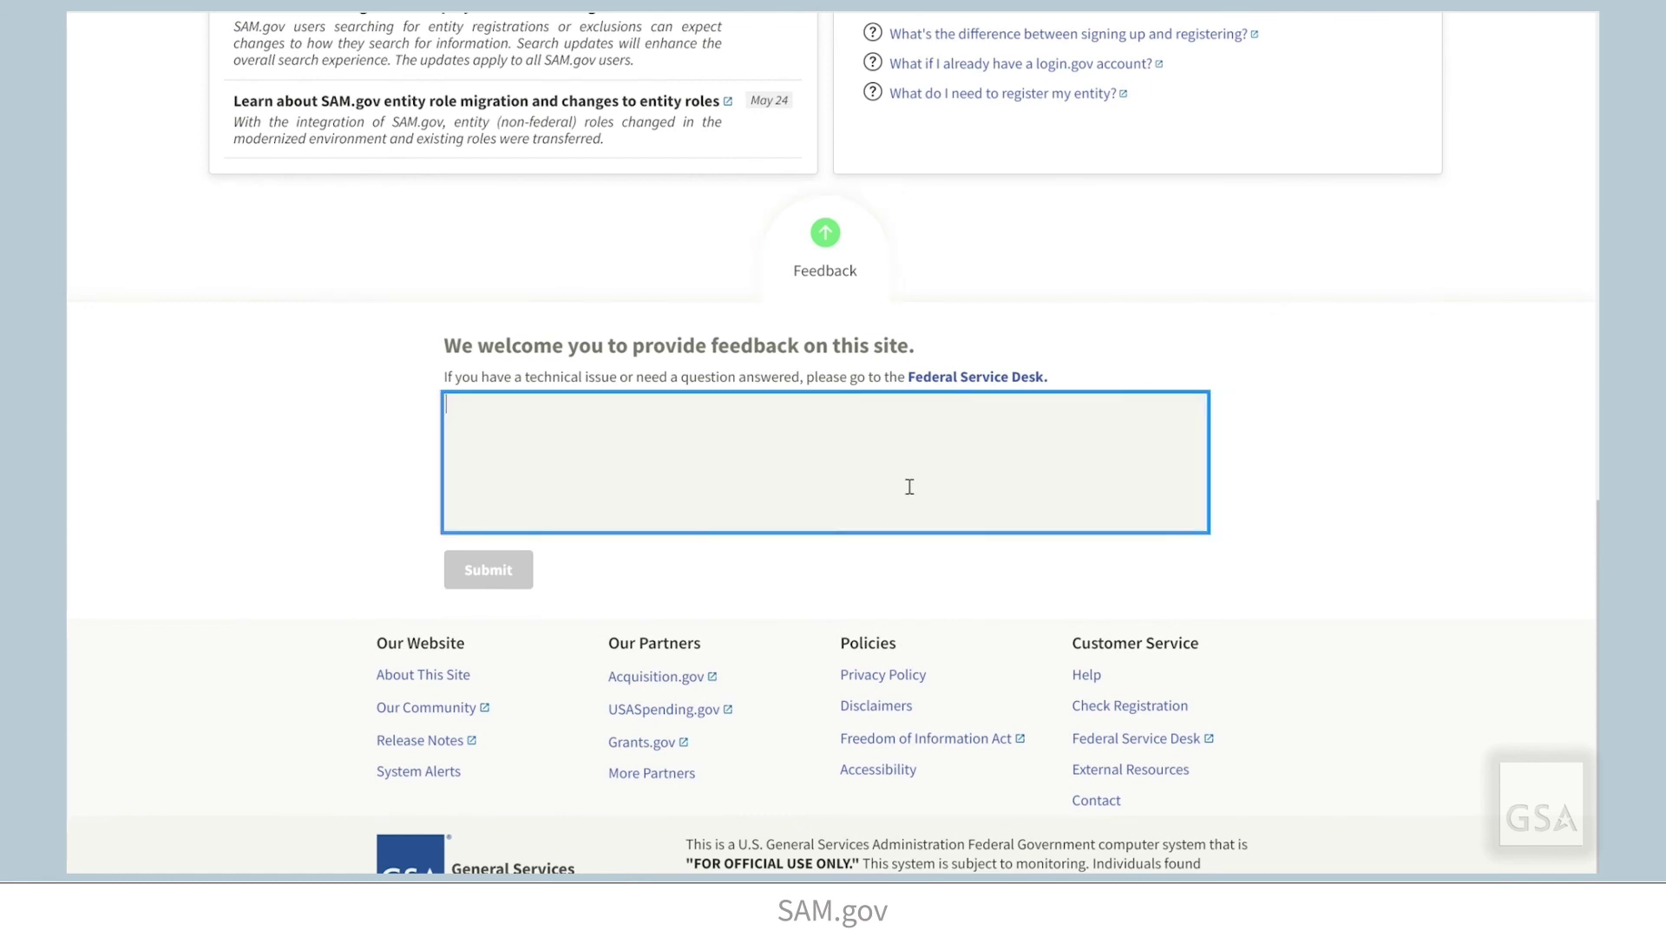